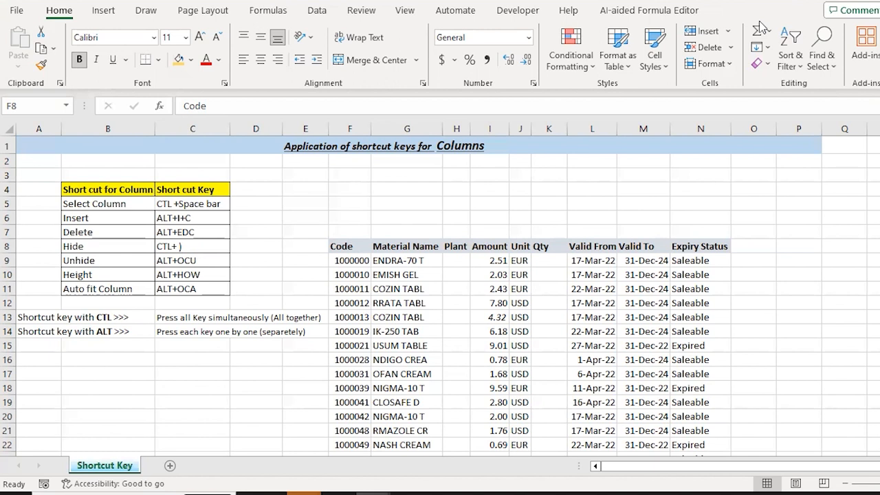
# Clear the listed shortcuts from cells C5:C11, below the Short cut Key header
pyautogui.moveTo(192, 203); pyautogui.dragTo(193, 289)
pyautogui.press('Delete')
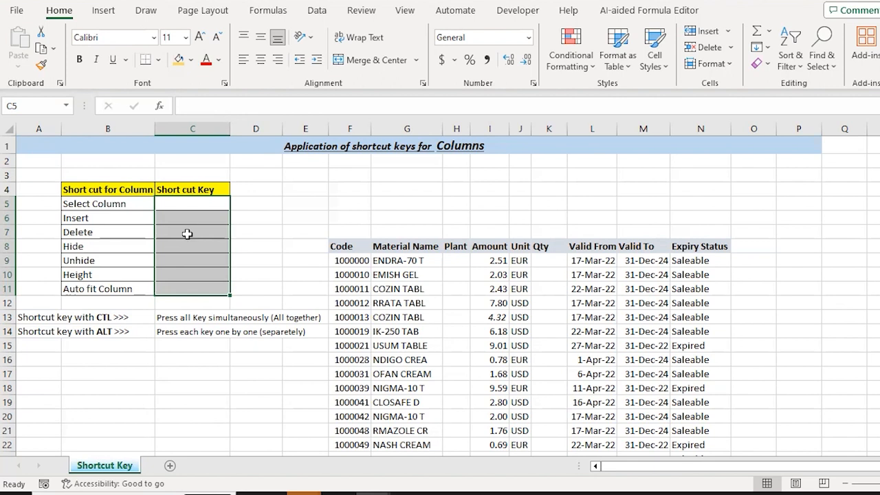
# Look over the material table's extent and its headers from Code across to Valid To
pyautogui.click(393, 303)
pyautogui.press('Up')
pyautogui.press('Up')
pyautogui.press('Up')
pyautogui.press('Left')
pyautogui.press('Up')
pyautogui.hotkey('ctrl', 'shift', 'Right')
pyautogui.hotkey('ctrl', 'shift', 'Down')
pyautogui.press('Down')
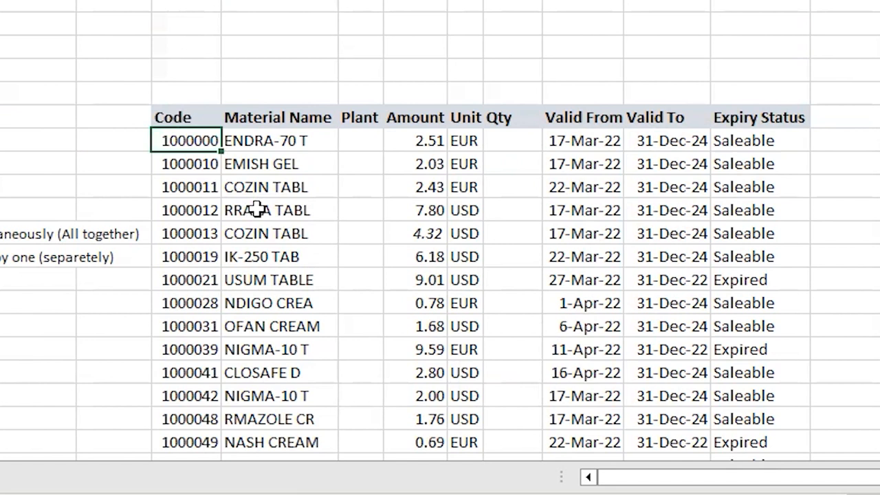
pyautogui.press('Right')
pyautogui.press('Right')
pyautogui.press('Right')
pyautogui.press('Right')
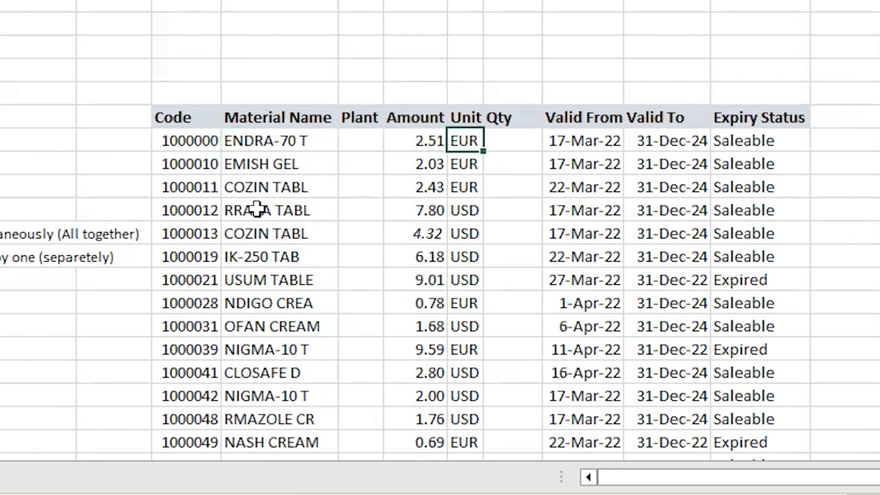
pyautogui.press('Up')
pyautogui.press('Right')
pyautogui.press('Right')
pyautogui.press('Right')
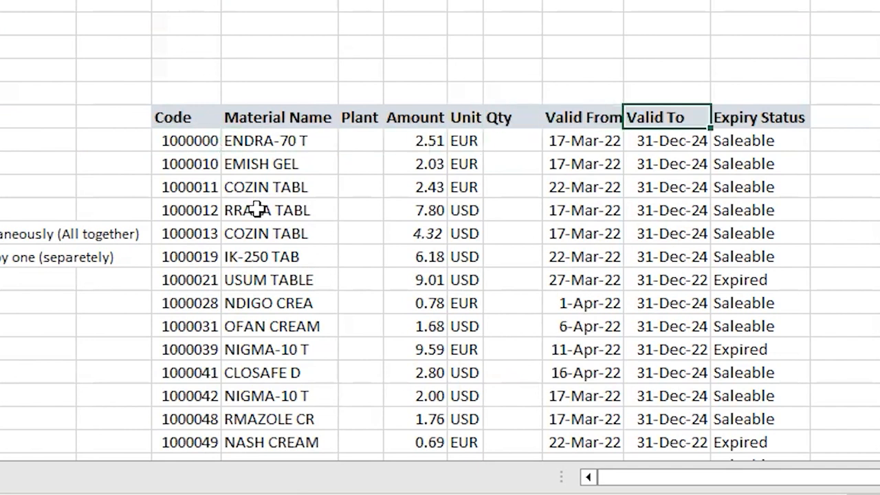
# Select the entire Valid From column, followed by the entire Expiry Status column
pyautogui.click(583, 2)
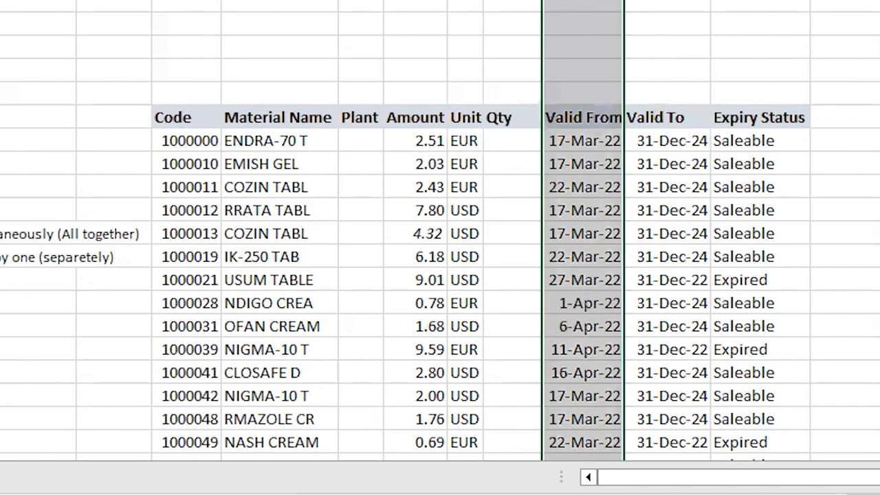
pyautogui.click(770, 117)
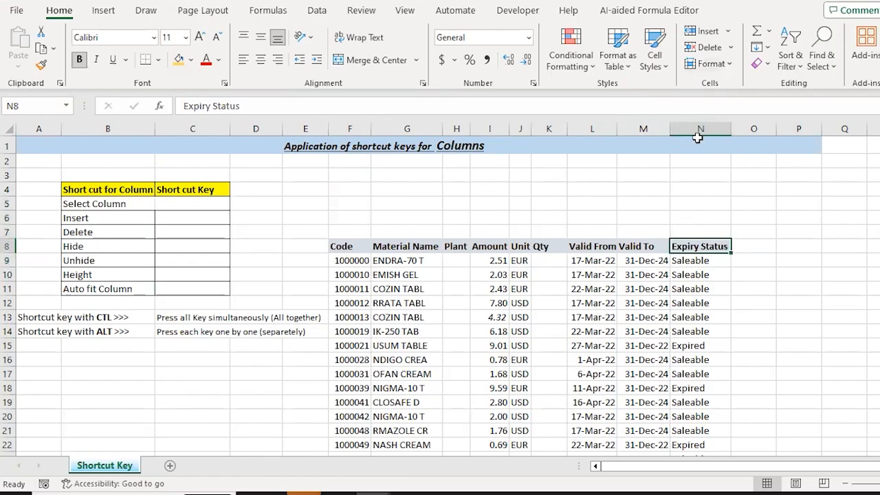
pyautogui.click(700, 130)
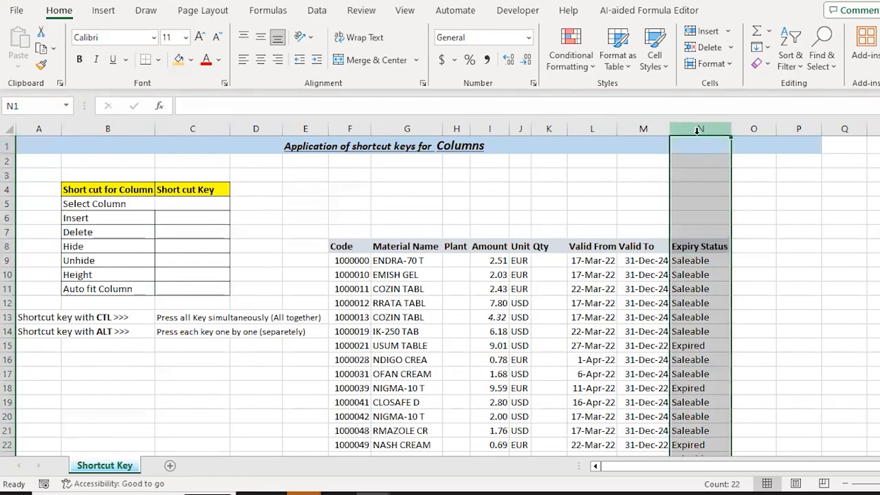
# Show the commands available for the entire Valid From column and dismiss them
pyautogui.click(588, 126)
pyautogui.rightClick(588, 126)
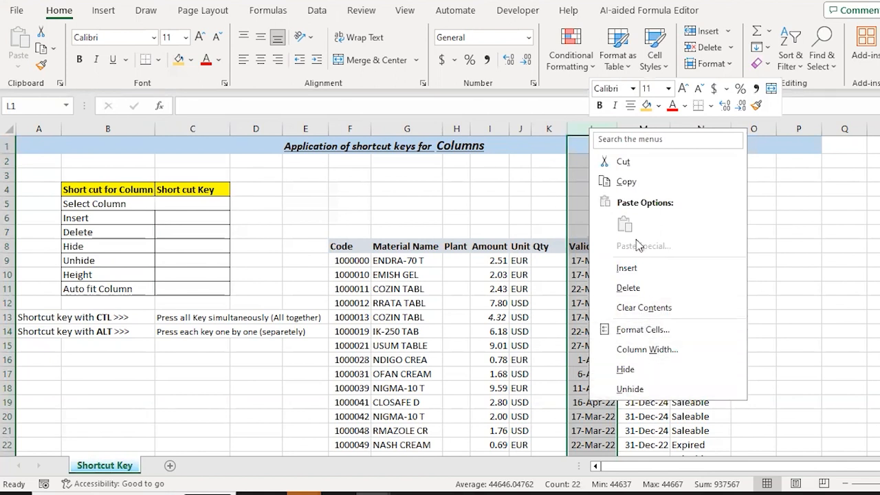
pyautogui.click(446, 212)
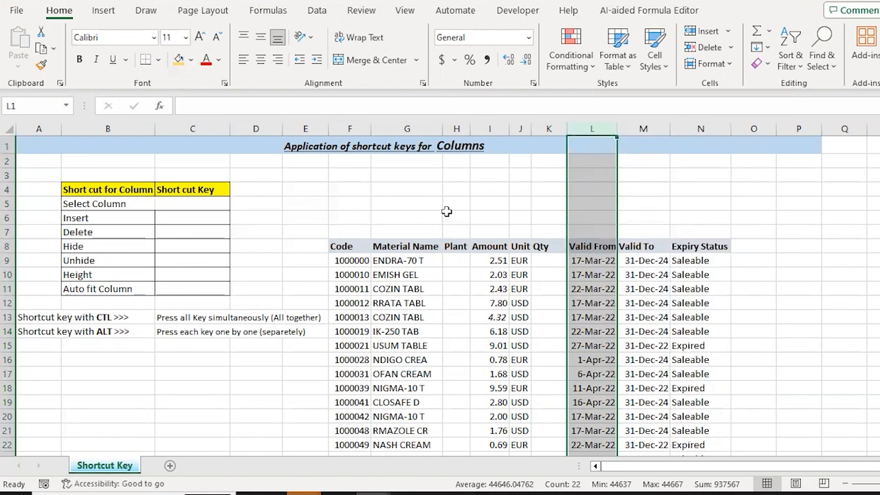
# Select the entire Valid From column starting from cell L4, and release the selection
pyautogui.press('Down')
pyautogui.press('Left')
pyautogui.press('Down')
pyautogui.press('Down')
pyautogui.press('Left')
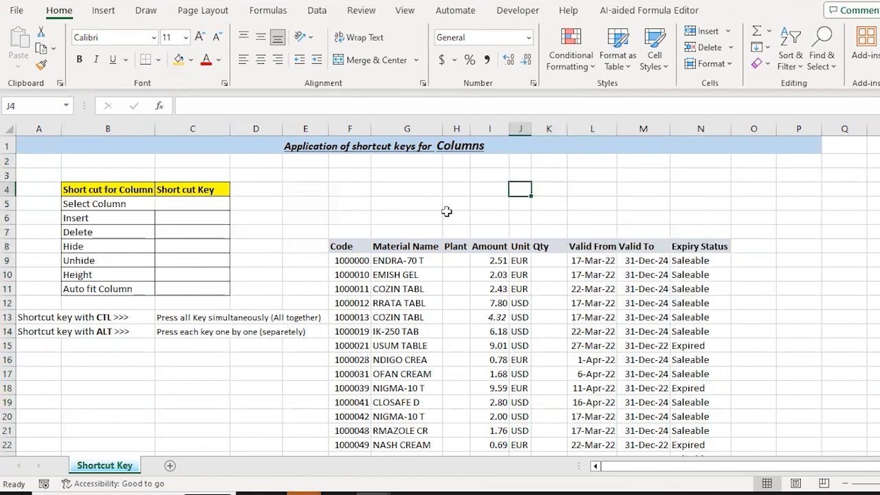
pyautogui.press('Right')
pyautogui.press('Right')
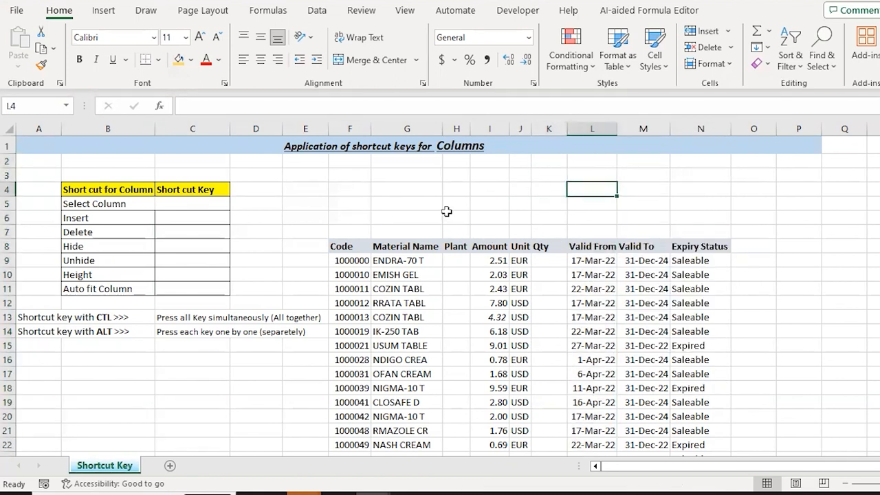
pyautogui.hotkey('ctrl', 'space')
pyautogui.press('Down')
pyautogui.press('Up')
# Extend a selection from L4 to N4 and expand it to whole columns L:N
pyautogui.hotkey('shift', 'Right')
pyautogui.hotkey('shift', 'Right')
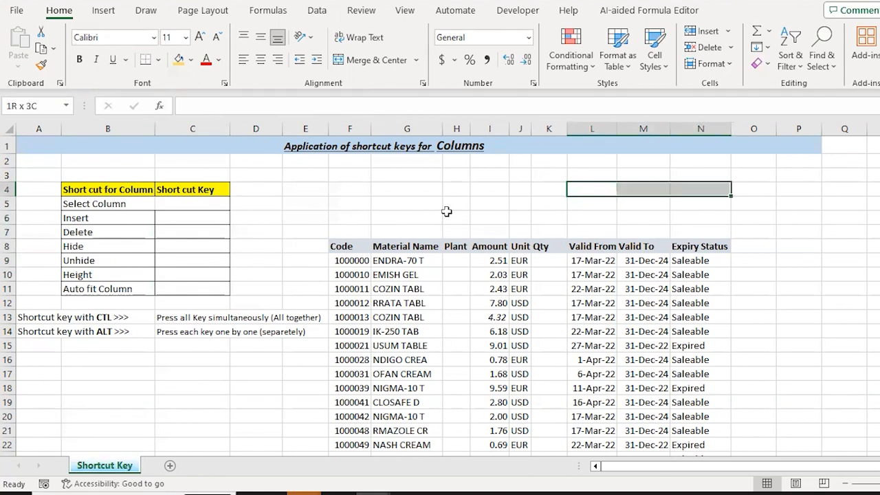
pyautogui.hotkey('ctrl', 'space')
pyautogui.press('Down')
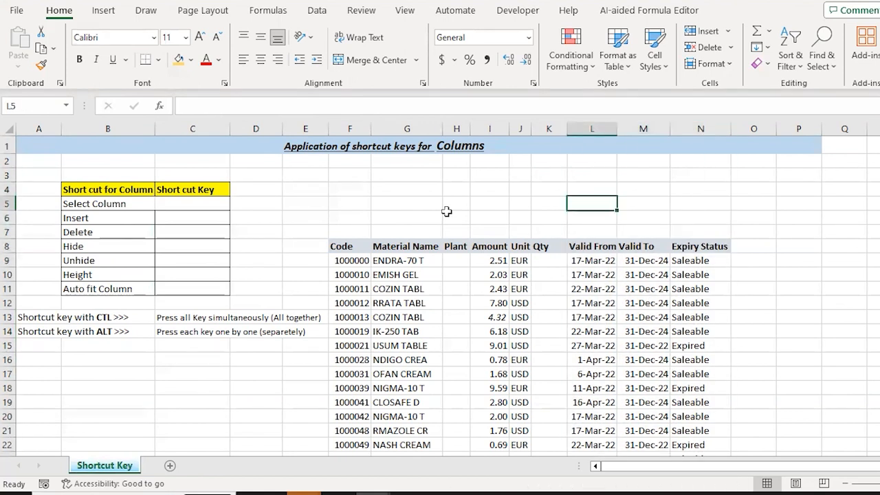
# Select the entire column L and extend the selection across to column O
pyautogui.hotkey('ctrl', 'space')
pyautogui.hotkey('shift', 'Right')
pyautogui.hotkey('shift', 'Right')
pyautogui.hotkey('shift', 'Right')
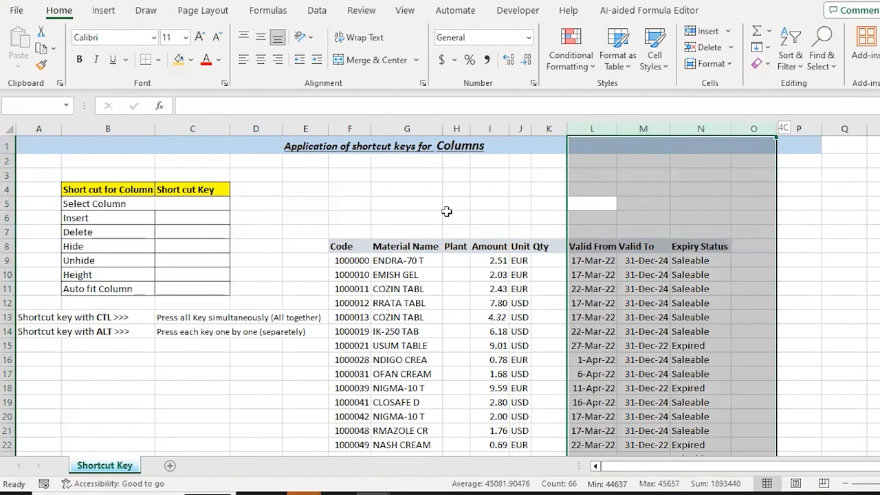
# Select the entire Expiry Status column and extend the selection back to the Unit column
pyautogui.press('Right')
pyautogui.press('Right')
pyautogui.hotkey('ctrl', 'space')
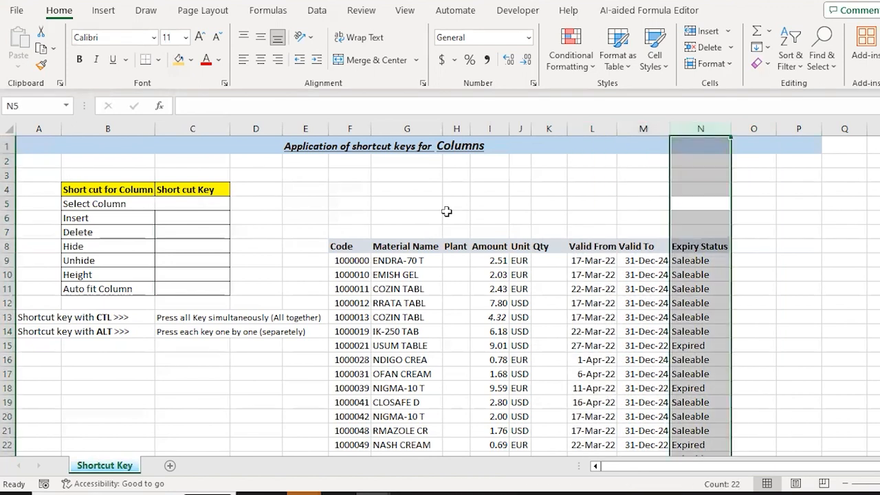
pyautogui.hotkey('shift', 'Left')
pyautogui.hotkey('shift', 'Left')
pyautogui.hotkey('shift', 'Left')
pyautogui.hotkey('shift', 'Left')
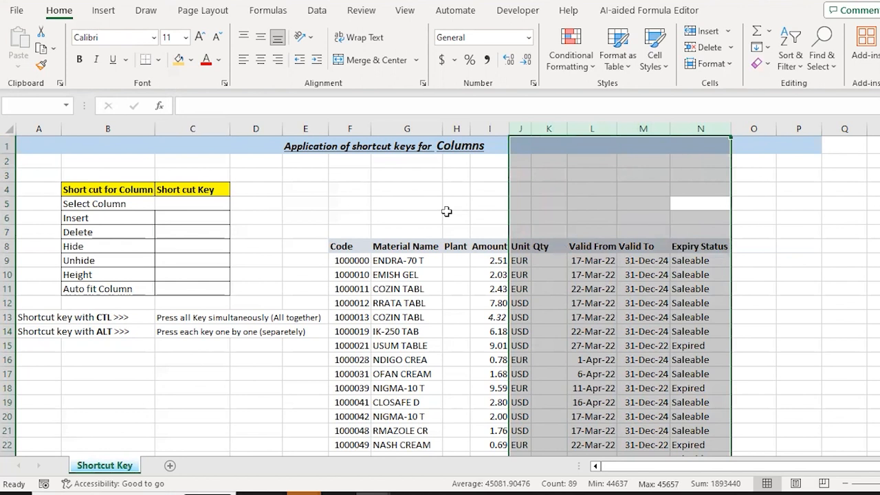
pyautogui.press('Left')
pyautogui.press('Left')
pyautogui.hotkey('ctrl', 'Up')
pyautogui.press('Down')
pyautogui.press('Left')
pyautogui.hotkey('ctrl', 'Down')
pyautogui.press('Down')
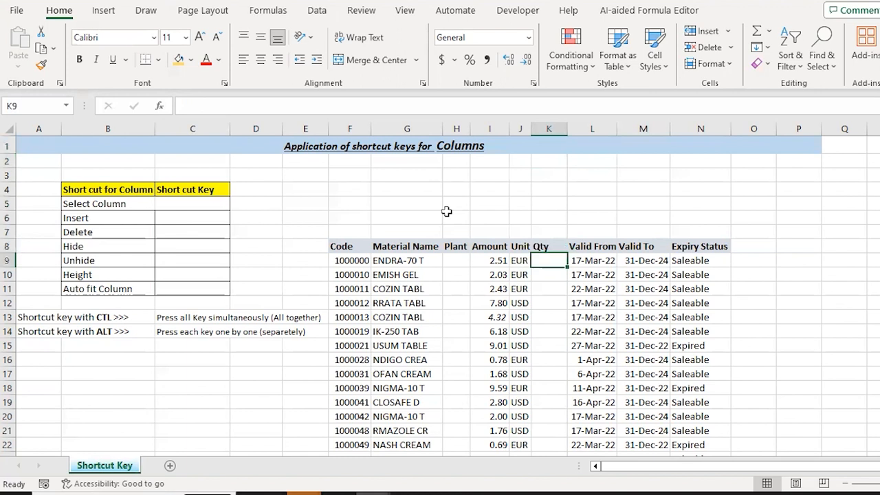
# Select the entire Plant column from cell H7 and insert a blank column before it
pyautogui.press('Up')
pyautogui.press('Left')
pyautogui.press('Left')
pyautogui.press('Up')
pyautogui.press('Left')
pyautogui.hotkey('ctrl', 'space')
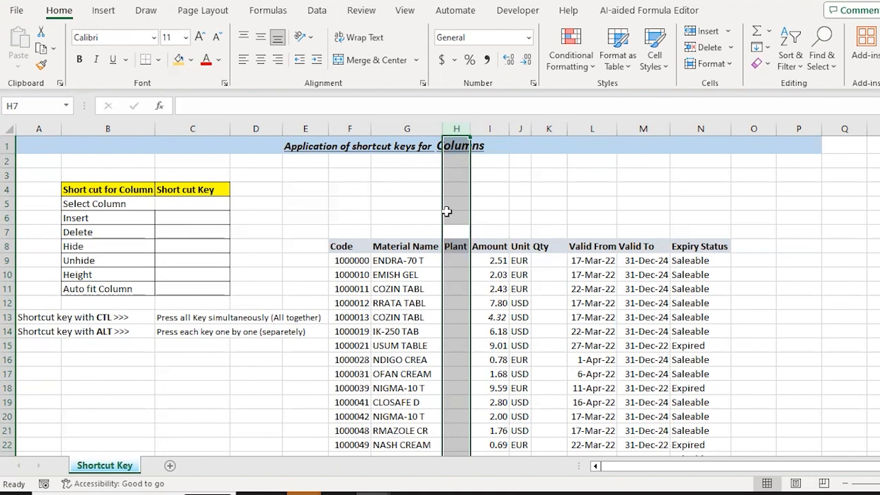
pyautogui.hotkey('shift', 'BackSpace')
pyautogui.hotkey('ctrl', 'space')
pyautogui.hotkey('ctrl', 'shift', '+')
# Enter "CTL+SPACE BAR" in C5 as the shortcut for Select Column
pyautogui.press('Left')
pyautogui.press('Left')
pyautogui.press('Left')
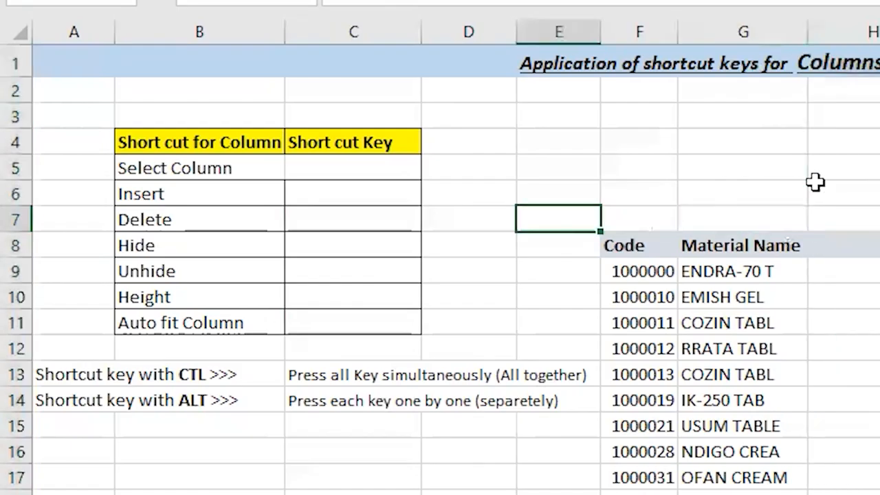
pyautogui.press('Left')
pyautogui.press('Left')
pyautogui.press('Up')
pyautogui.press('Up')
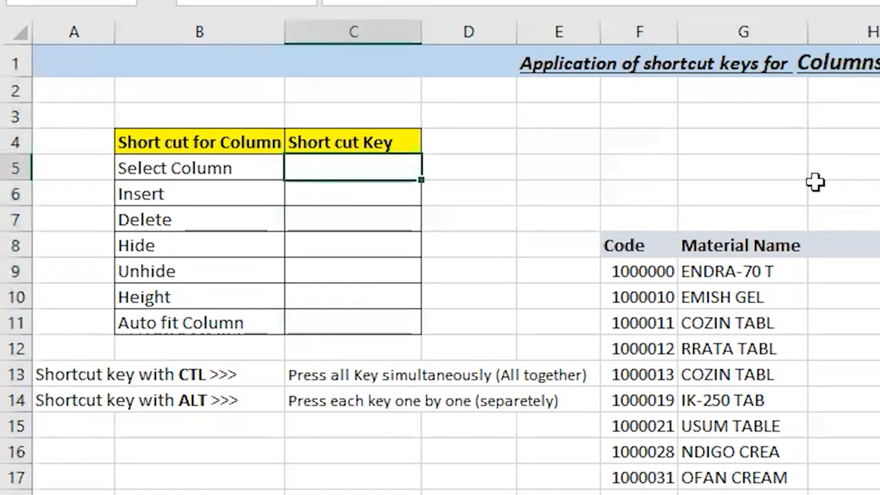
pyautogui.write('CTL')
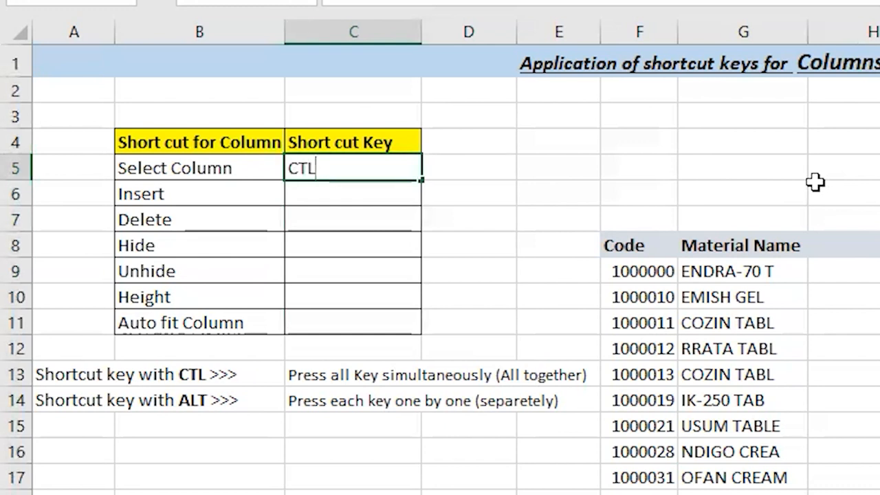
pyautogui.write('+SPACE BAR')
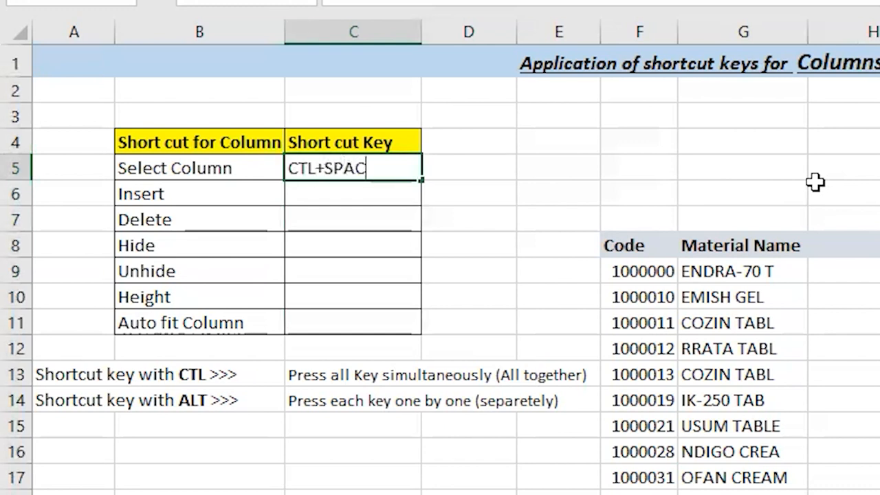
pyautogui.press('Return')
# Enter "ALT I C" in C6 as the shortcut for Insert
pyautogui.press('Right')
pyautogui.press('Right')
pyautogui.press('Right')
pyautogui.press('Left')
pyautogui.press('Left')
pyautogui.press('Left')
pyautogui.press('Up')
pyautogui.press('Down')
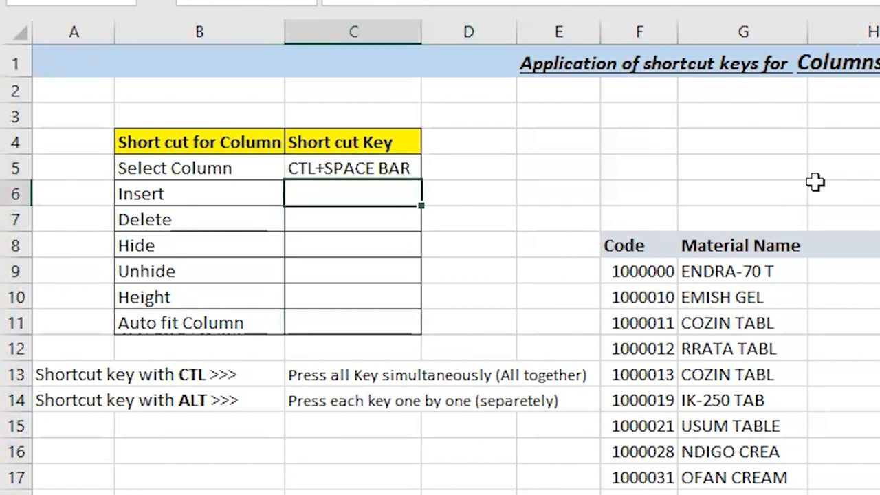
pyautogui.write('ALT I C')
pyautogui.press('Return')
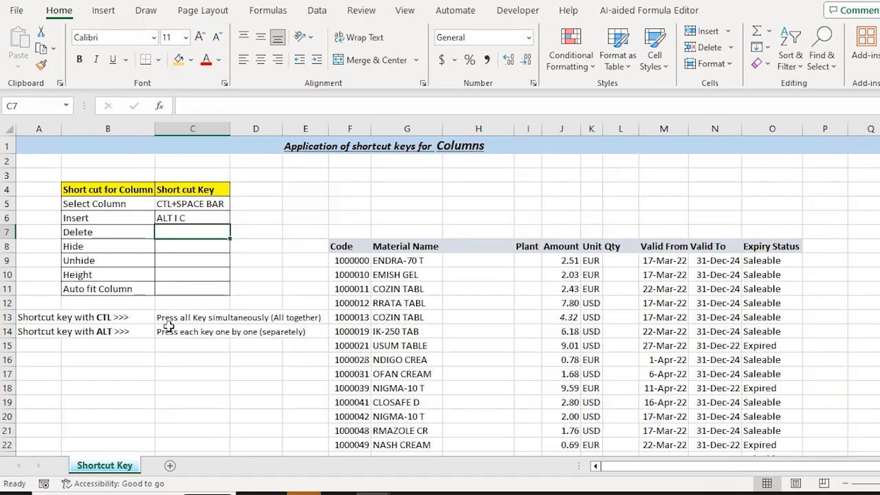
# Insert a blank column before Material Name, working from cell G9
pyautogui.press('Right')
pyautogui.press('Right')
pyautogui.press('Right')
pyautogui.press('Right')
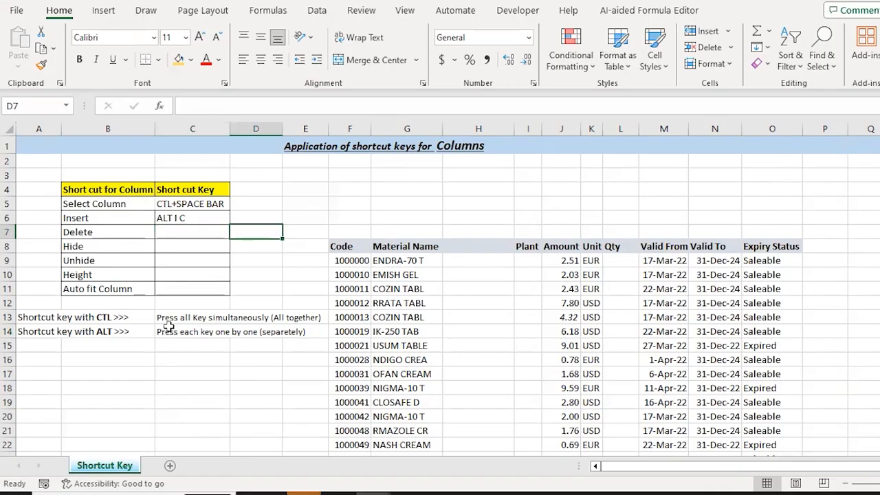
pyautogui.press('Down')
pyautogui.press('Down')
pyautogui.press('alt')
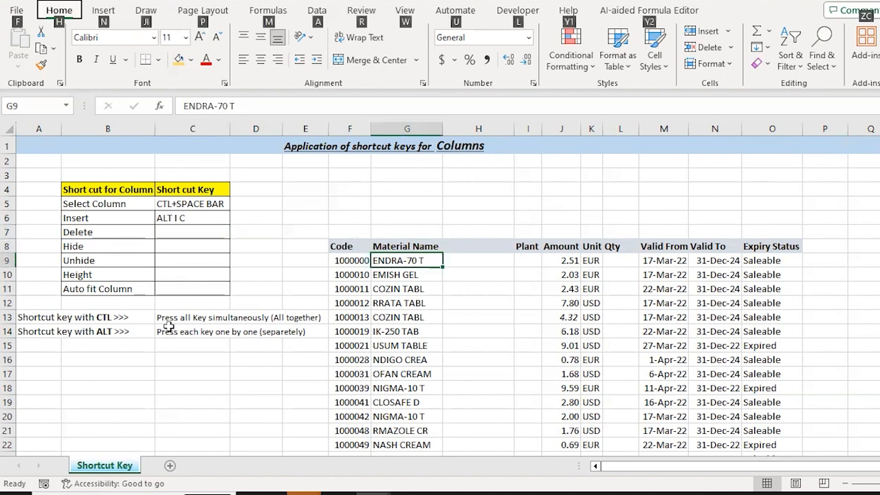
pyautogui.press('i')
pyautogui.press('c')
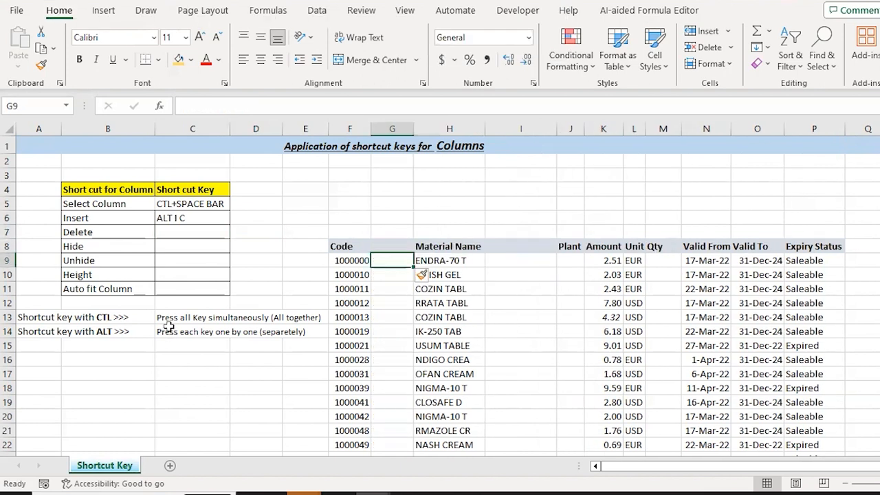
pyautogui.press('Up')
pyautogui.press('Up')
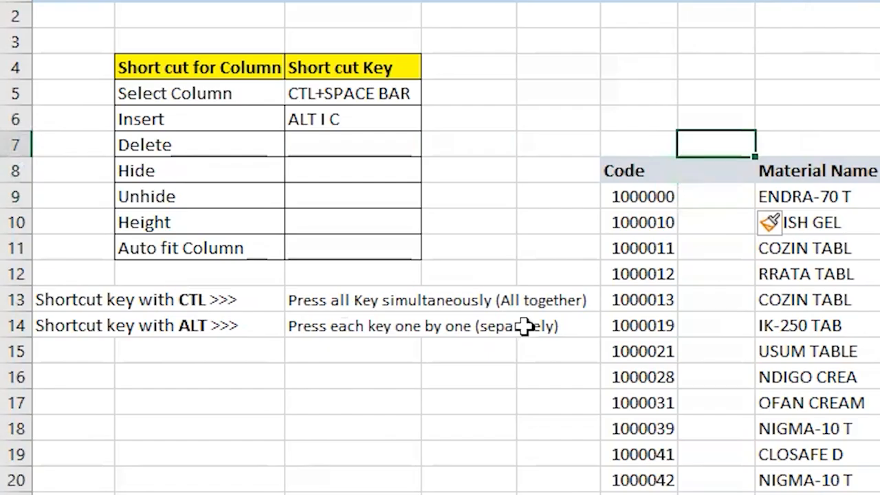
pyautogui.press('Right')
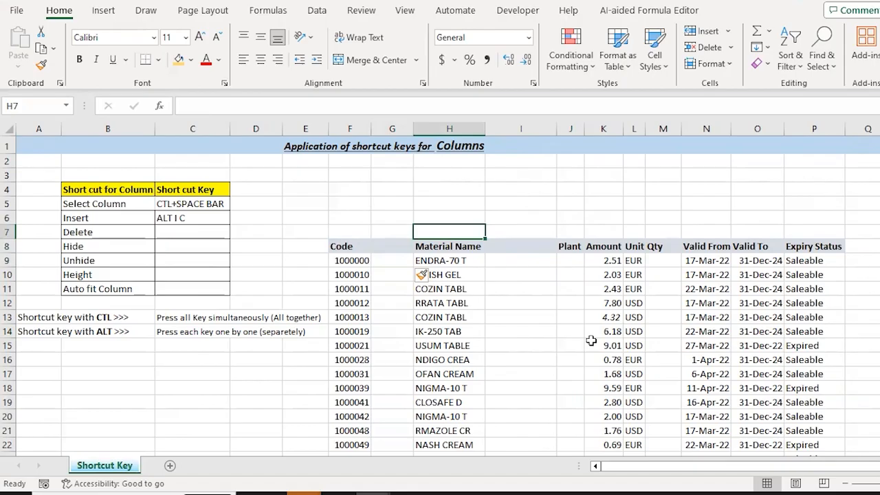
pyautogui.press('Up')
pyautogui.press('Up')
pyautogui.press('Left')
pyautogui.press('Left')
pyautogui.press('Left')
pyautogui.press('Left')
pyautogui.press('Left')
pyautogui.press('Down')
pyautogui.press('Right')
pyautogui.press('Right')
pyautogui.press('Right')
pyautogui.press('Right')
pyautogui.press('Right')
pyautogui.press('Right')
pyautogui.press('Right')
pyautogui.press('Right')
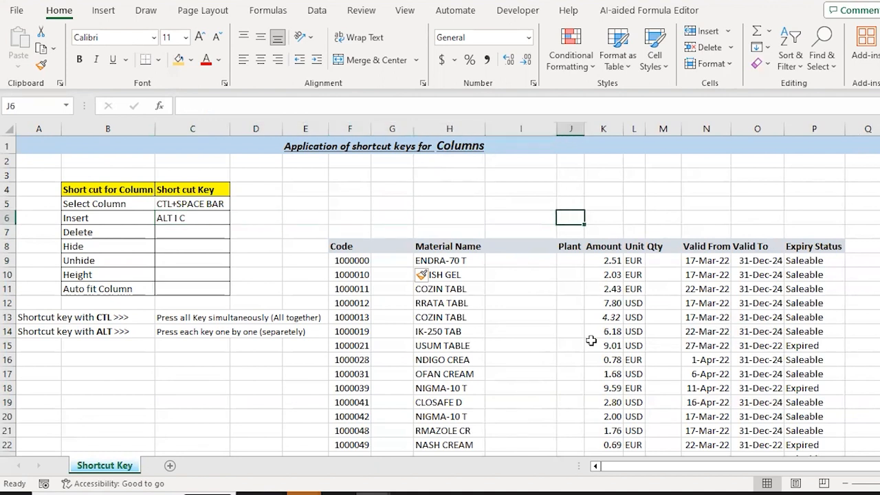
# Insert three blank columns before Valid From and three more before Qty
pyautogui.press('Down')
pyautogui.press('Right')
pyautogui.press('Right')
pyautogui.press('Right')
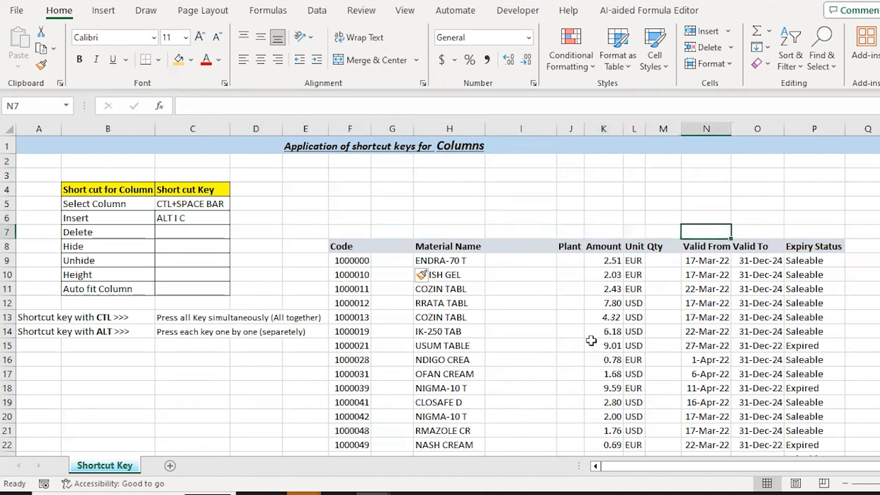
pyautogui.hotkey('shift', 'Right')
pyautogui.hotkey('shift', 'Right')
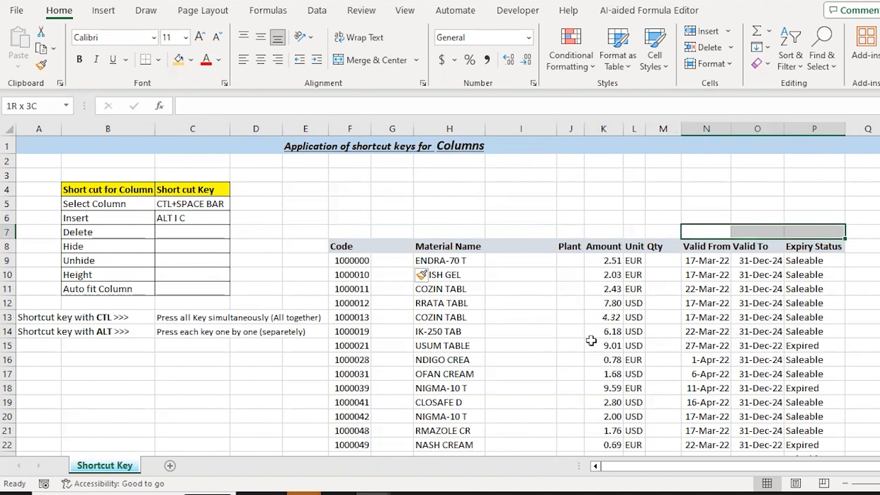
pyautogui.press('Up')
pyautogui.press('Up')
pyautogui.hotkey('shift', 'Right')
pyautogui.hotkey('shift', 'Right')
pyautogui.press('Up')
pyautogui.press('Up')
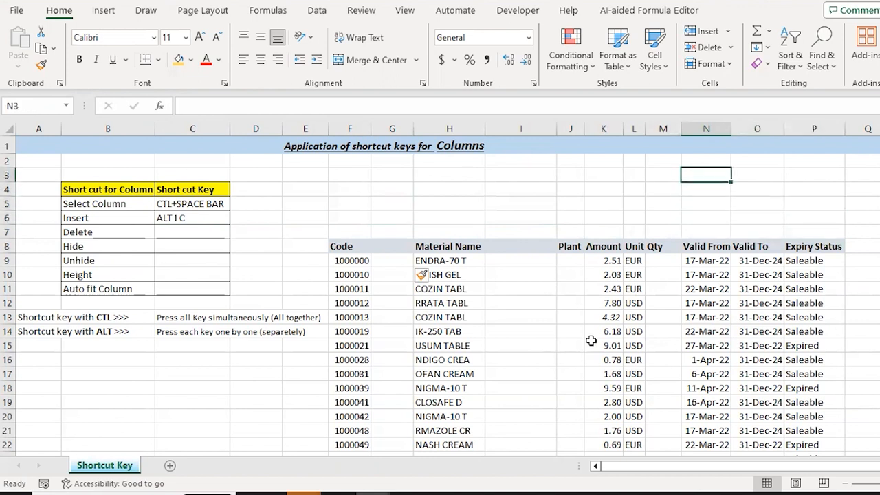
pyautogui.hotkey('shift', 'Right')
pyautogui.hotkey('shift', 'Right')
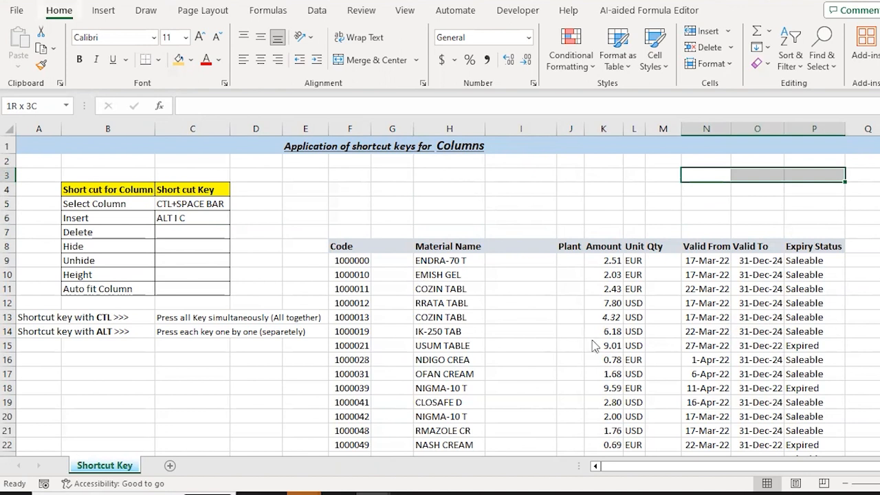
pyautogui.hotkey('alt', 'i')
pyautogui.press('c')
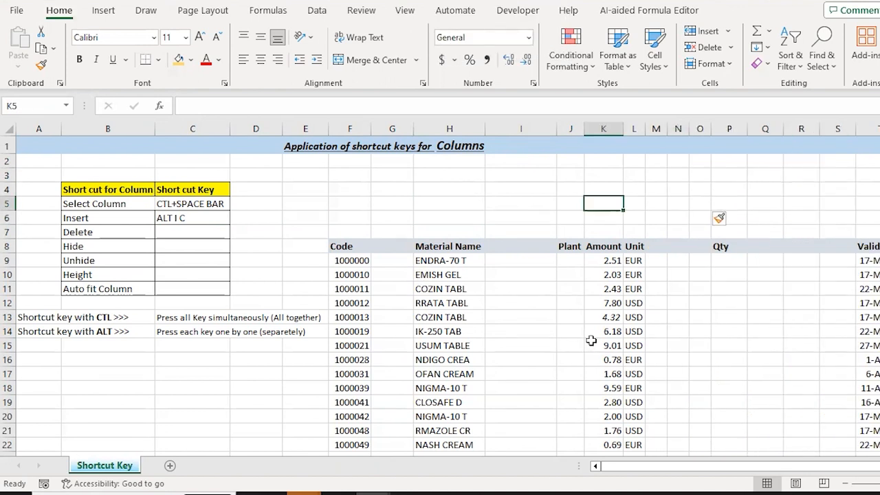
# Insert eight blank columns between Plant and Amount, working from the eight cells starting at K5
pyautogui.hotkey('shift', 'Right')
pyautogui.hotkey('shift', 'Right')
pyautogui.hotkey('shift', 'Right')
pyautogui.hotkey('shift', 'Right')
pyautogui.hotkey('shift', 'Right')
pyautogui.hotkey('shift', 'Right')
pyautogui.hotkey('shift', 'Right')
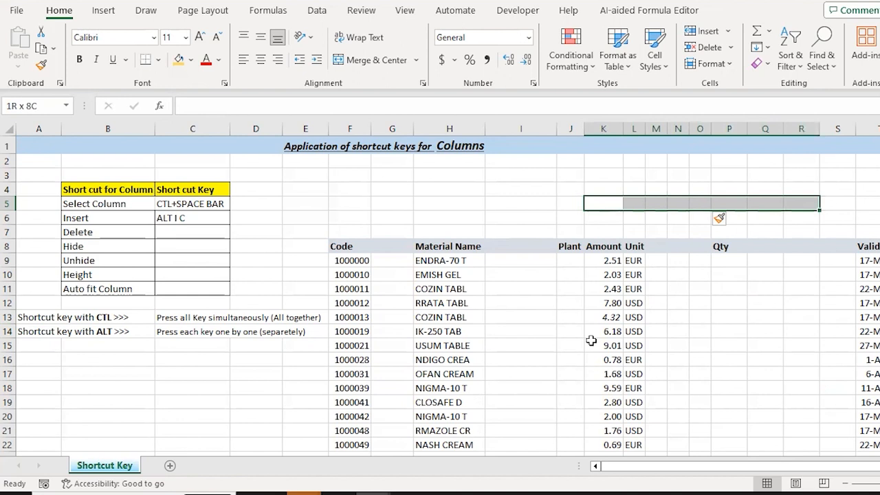
pyautogui.hotkey('alt', 'i')
pyautogui.press('c')
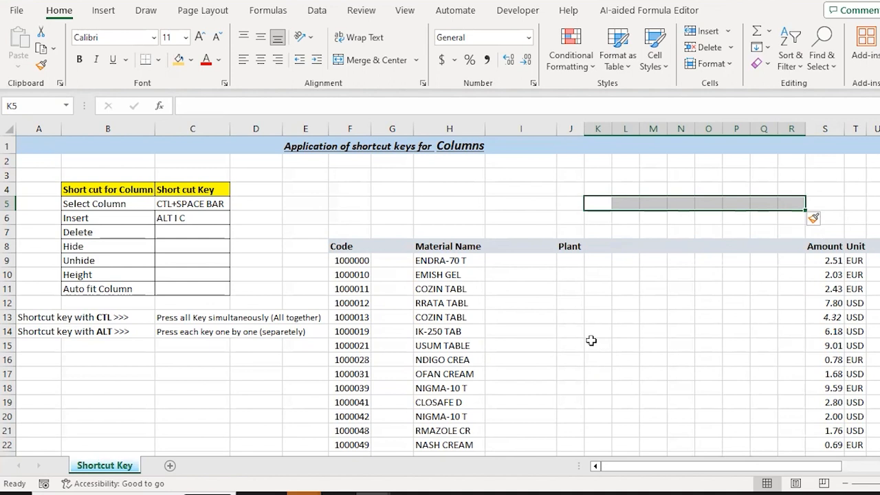
pyautogui.hotkey('shift', 'Left')
pyautogui.hotkey('shift', 'Right')
pyautogui.hotkey('ctrl', 'Left')
pyautogui.press('Left')
pyautogui.press('Down')
pyautogui.press('Right')
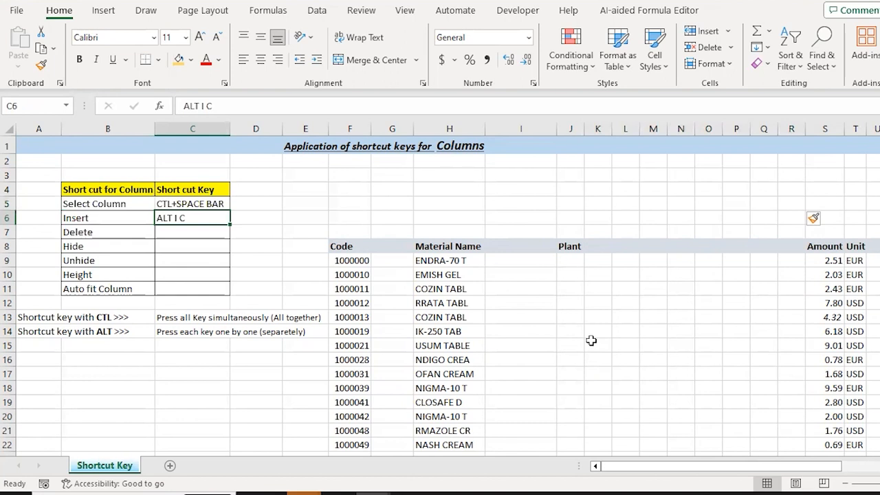
# Delete the eight blank columns K to R between Plant and Amount, working from cells K6:R6
pyautogui.press('Right')
pyautogui.press('Right')
pyautogui.press('Right')
pyautogui.press('Right')
pyautogui.press('Right')
pyautogui.press('Right')
pyautogui.press('Right')
pyautogui.press('Right')
pyautogui.hotkey('shift', 'Right')
pyautogui.hotkey('shift', 'Right')
pyautogui.hotkey('shift', 'Right')
pyautogui.hotkey('shift', 'Right')
pyautogui.hotkey('shift', 'Right')
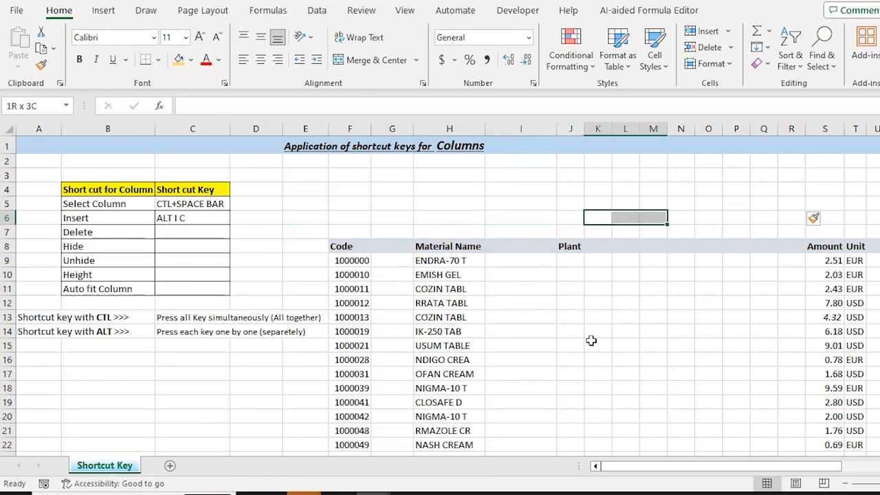
pyautogui.hotkey('shift', 'Right')
pyautogui.hotkey('shift', 'Right')
pyautogui.hotkey('alt', 'e')
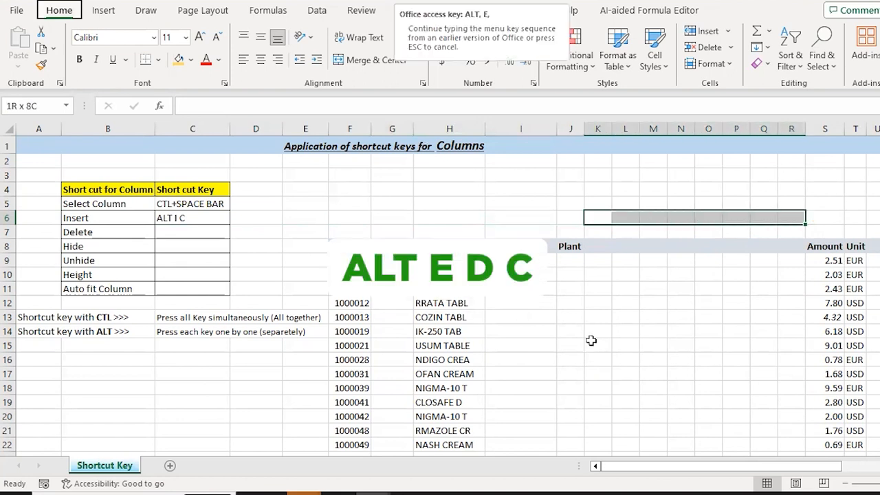
pyautogui.press('d')
pyautogui.press('c')
pyautogui.press('Return')
# Delete the seven columns M to S between Unit and Valid From, including Qty
pyautogui.press('Right')
pyautogui.press('Right')
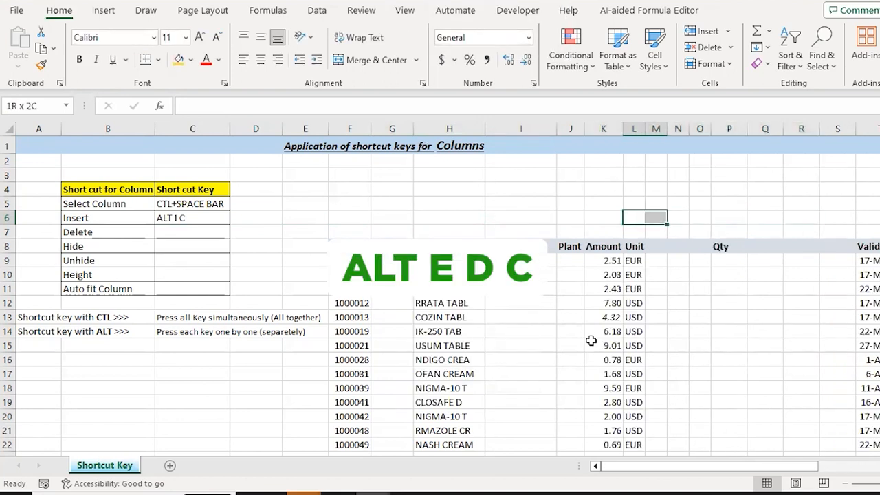
pyautogui.hotkey('shift', 'Right')
pyautogui.hotkey('shift', 'Right')
pyautogui.hotkey('shift', 'Right')
pyautogui.hotkey('shift', 'Right')
pyautogui.hotkey('shift', 'Right')
pyautogui.hotkey('shift', 'Right')
pyautogui.hotkey('alt', 'e')
pyautogui.press('d')
pyautogui.press('c')
pyautogui.press('Return')
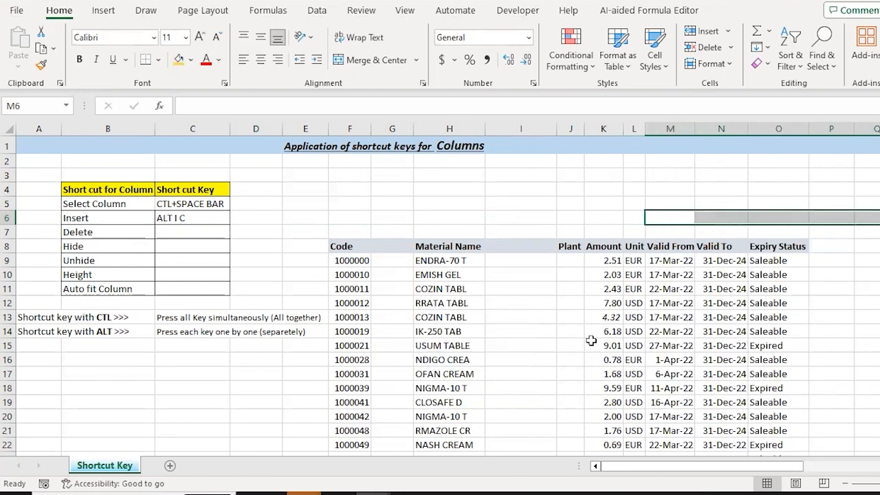
# Delete the blank column I between Material Name and Plant after selecting the whole column
pyautogui.press('Up')
pyautogui.press('Left')
pyautogui.press('Left')
pyautogui.press('Left')
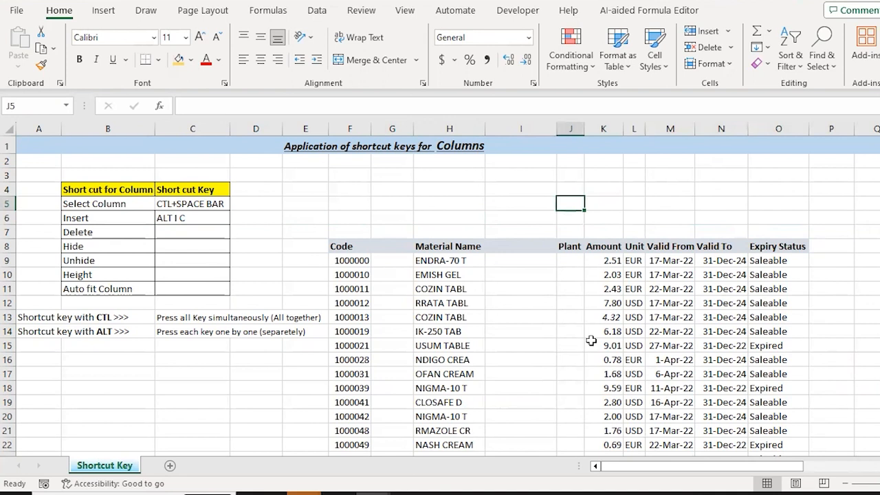
pyautogui.press('Left')
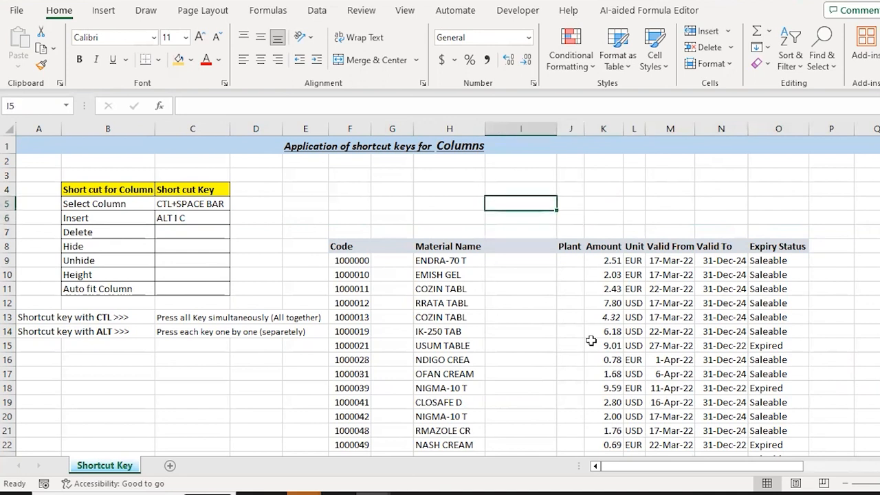
pyautogui.hotkey('ctrl', 'space')
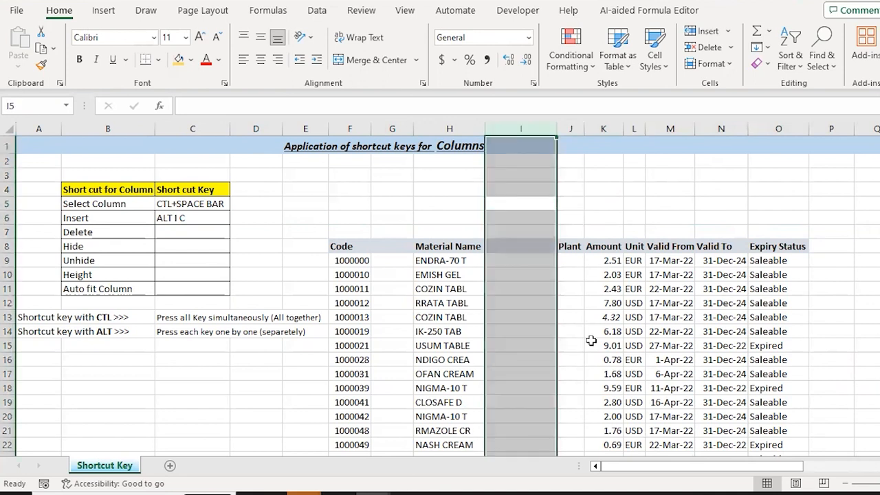
pyautogui.hotkey('ctrl', '-')
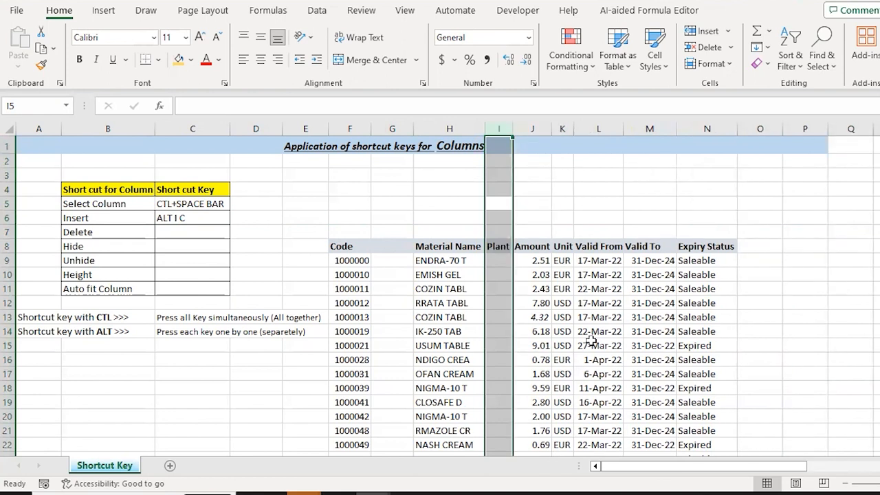
# Merge and center the cells I2:N2 above the Plant to Expiry Status columns
pyautogui.press('Right')
pyautogui.press('Right')
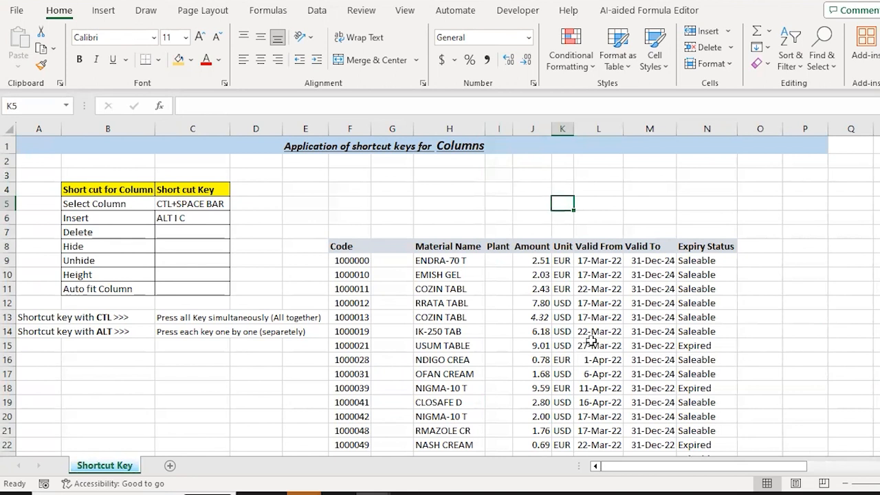
pyautogui.press('Up')
pyautogui.press('Up')
pyautogui.press('Up')
pyautogui.press('Left')
pyautogui.press('Left')
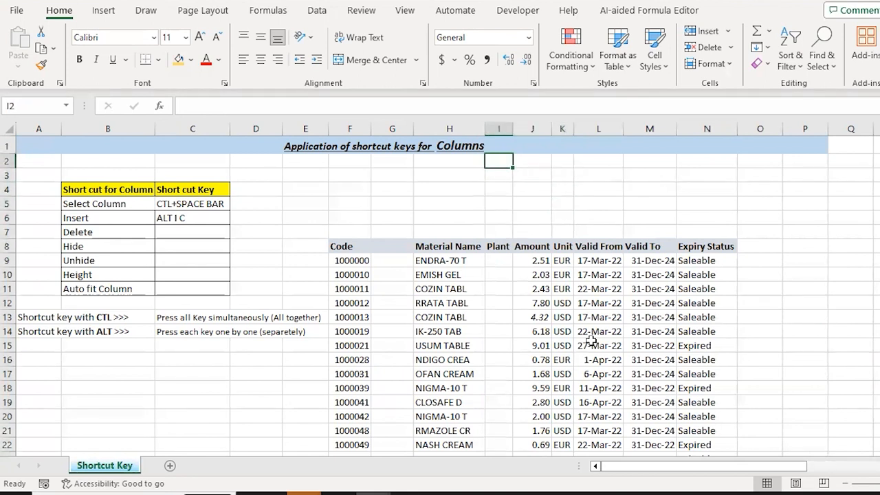
pyautogui.hotkey('shift', 'Right')
pyautogui.hotkey('shift', 'Right')
pyautogui.hotkey('shift', 'Right')
pyautogui.hotkey('shift', 'Right')
pyautogui.hotkey('shift', 'Right')
pyautogui.hotkey('shift', 'Right')
pyautogui.hotkey('shift', 'Left')
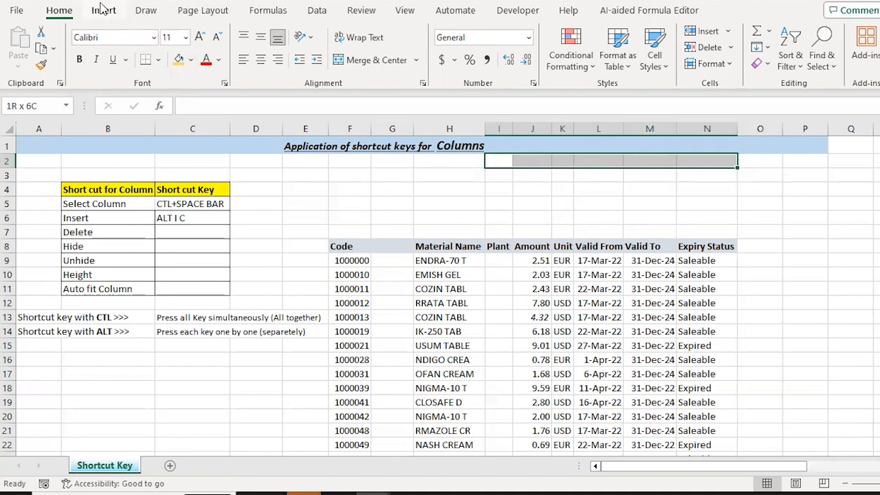
pyautogui.click(365, 64)
# Apply the current gold fill color to the Unit data from its header down, K8:K29
pyautogui.press('Down')
pyautogui.press('Down')
pyautogui.press('Right')
pyautogui.press('Right')
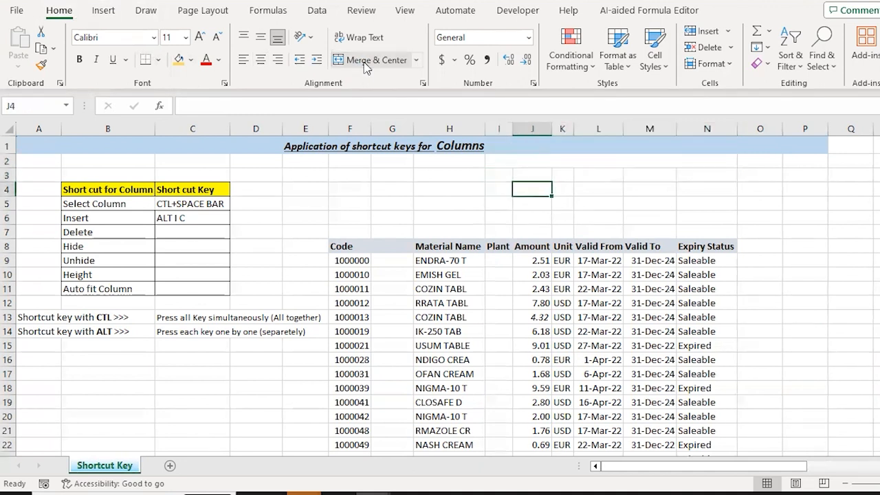
pyautogui.press('Down')
pyautogui.press('Down')
pyautogui.press('Down')
pyautogui.press('Down')
pyautogui.hotkey('ctrl', 'shift', 'Down')
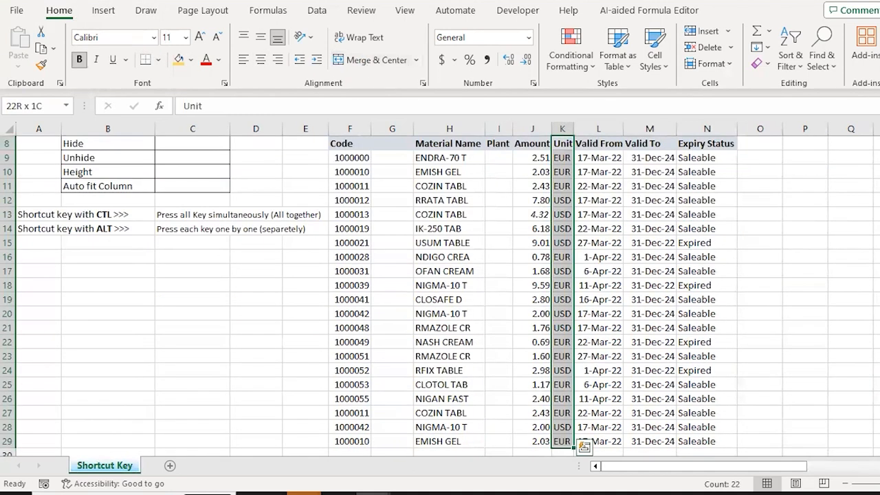
pyautogui.click(177, 64)
pyautogui.hotkey('ctrl', 'Up')
pyautogui.hotkey('ctrl', 'Down')
pyautogui.press('Down')
pyautogui.press('Up')
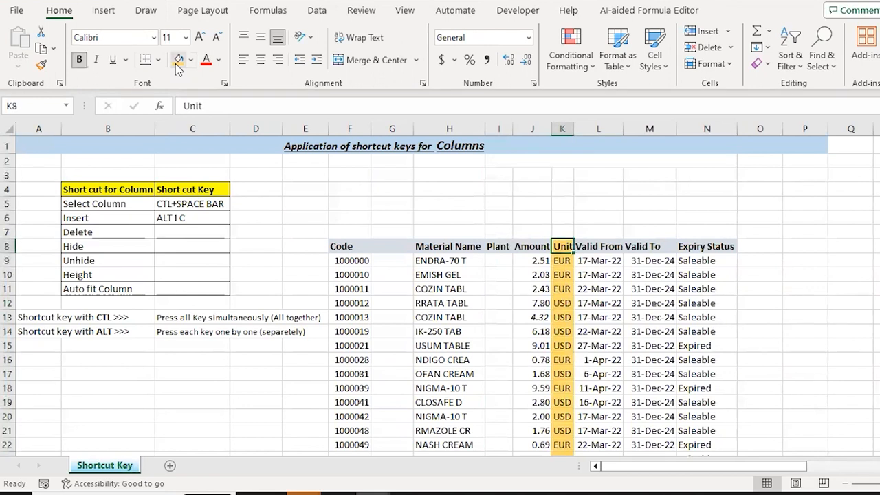
# Try selecting the whole Unit column from K8, and examine the merged cell in row 2 that spans it
pyautogui.hotkey('ctrl', 'space')
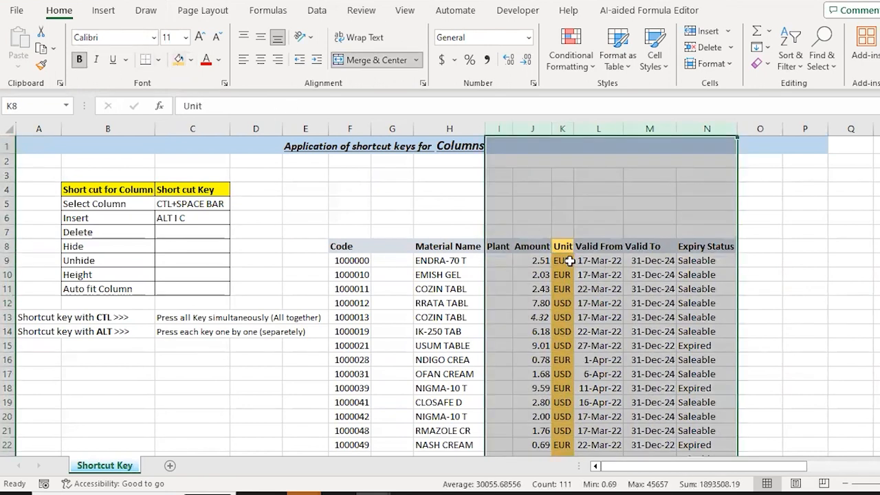
pyautogui.moveTo(510, 151); pyautogui.dragTo(510, 149)
pyautogui.press('Down')
pyautogui.hotkey('shift', 'Right')
pyautogui.hotkey('shift', 'Left')
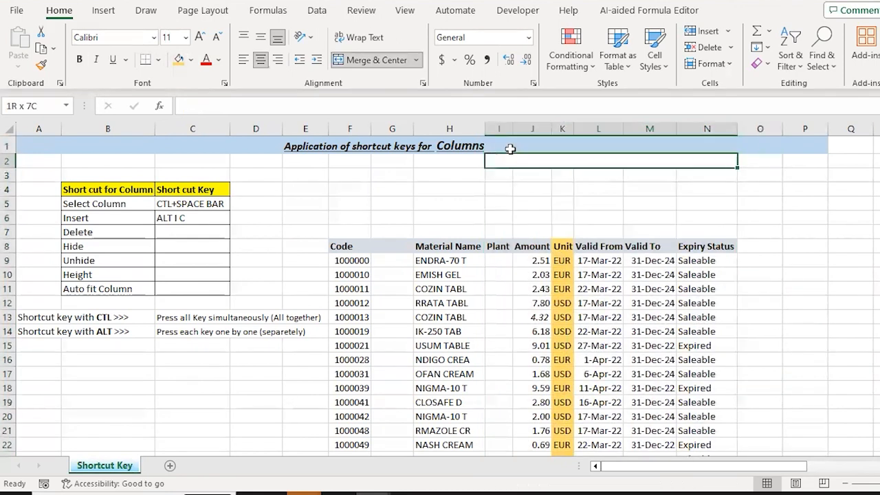
pyautogui.press('Down')
pyautogui.press('Right')
pyautogui.press('Right')
pyautogui.hotkey('ctrl', 'Down')
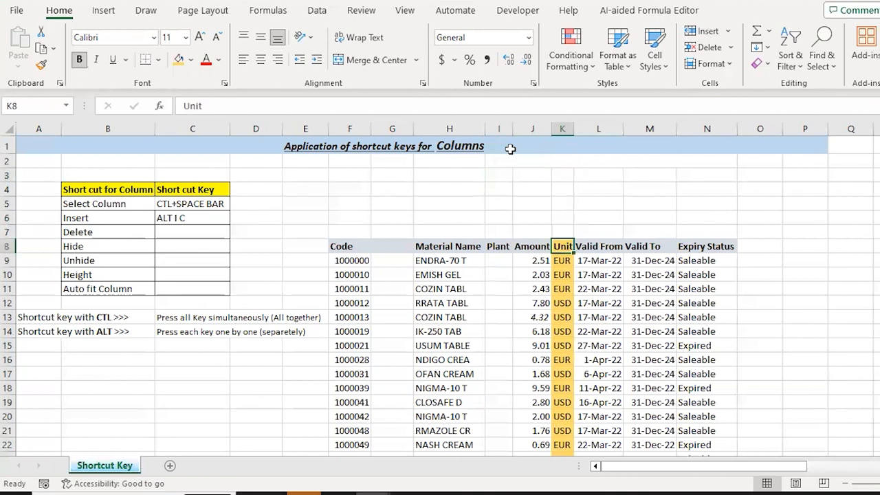
# Select column K alone through its column heading, and compare with a whole-column selection made from cell K3
pyautogui.click(562, 282)
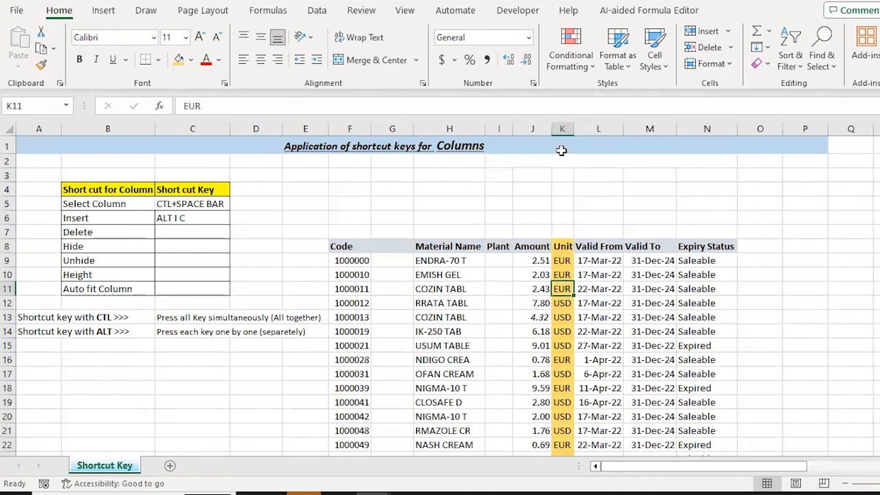
pyautogui.click(564, 129)
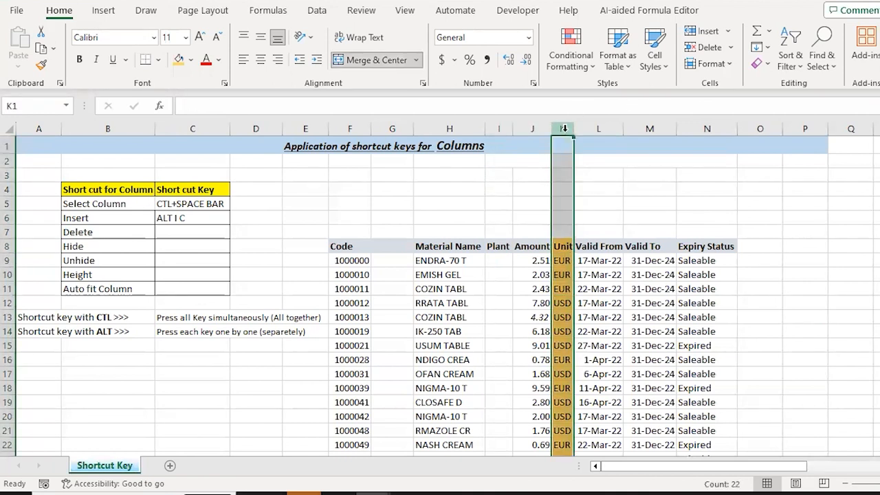
pyautogui.press('Down')
pyautogui.press('Down')
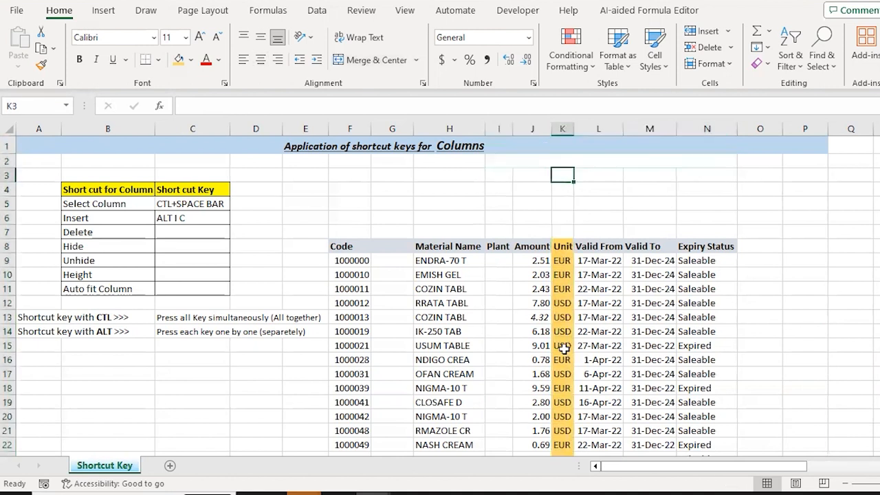
pyautogui.hotkey('ctrl', 'space')
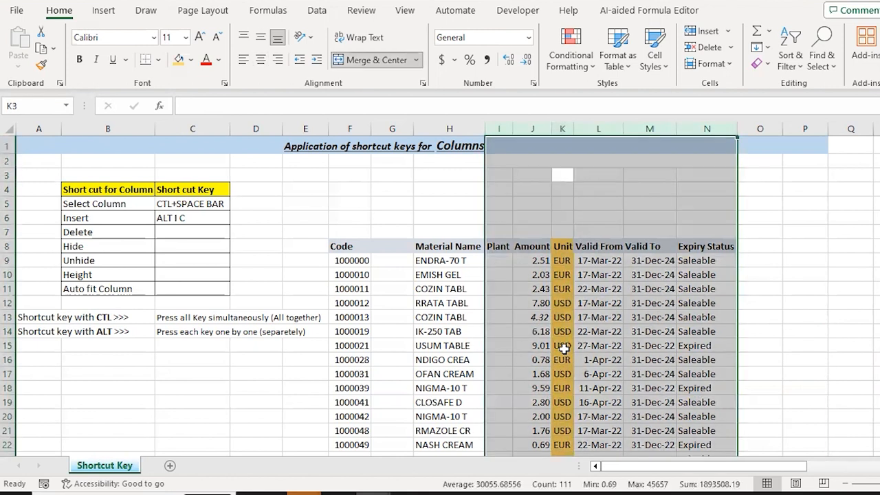
pyautogui.press('Down')
pyautogui.press('Down')
pyautogui.press('Up')
pyautogui.press('Up')
pyautogui.press('Down')
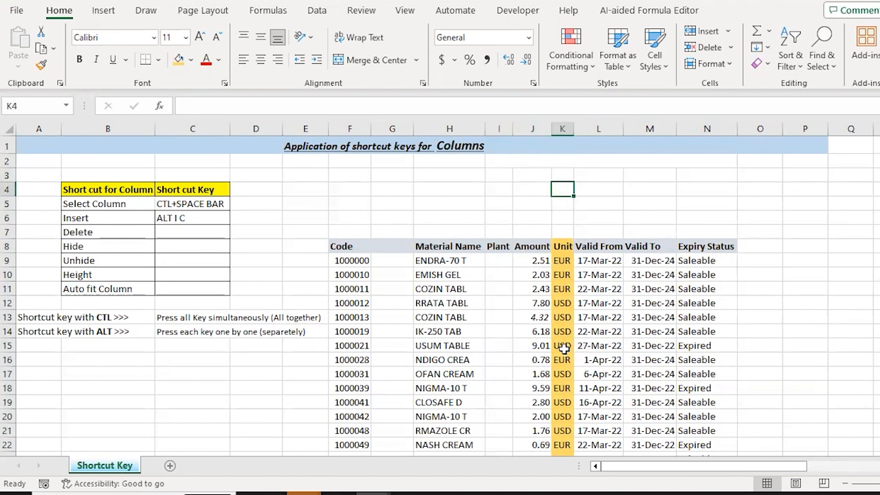
# Delete only the Unit column, working from cell K4 without selecting the whole column
pyautogui.hotkey('shift', 'Down')
pyautogui.hotkey('shift', 'Down')
pyautogui.hotkey('shift', 'Down')
pyautogui.hotkey('shift', 'Up')
pyautogui.hotkey('shift', 'Up')
pyautogui.hotkey('shift', 'Up')
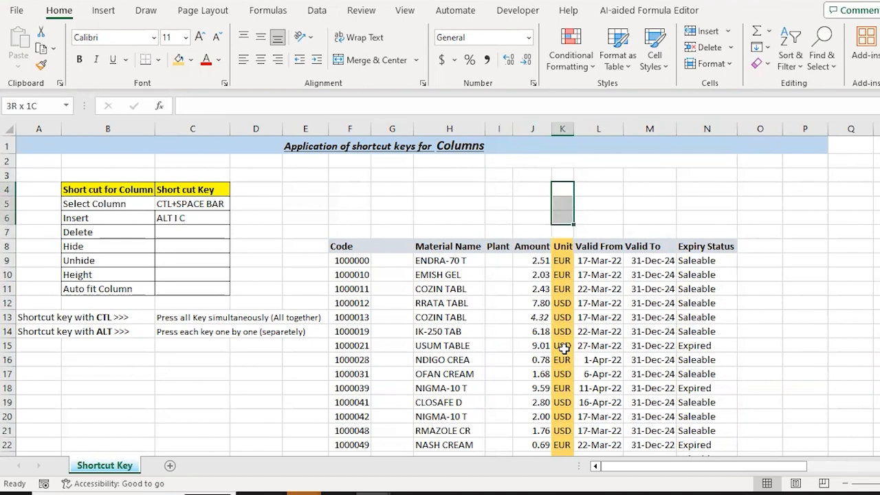
pyautogui.press('alt')
pyautogui.press('e')
pyautogui.press('d')
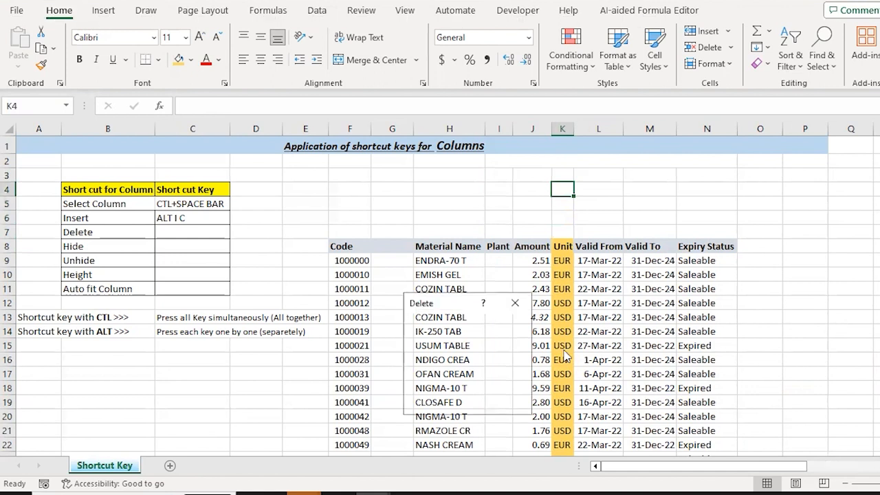
pyautogui.press('c')
pyautogui.press('Return')
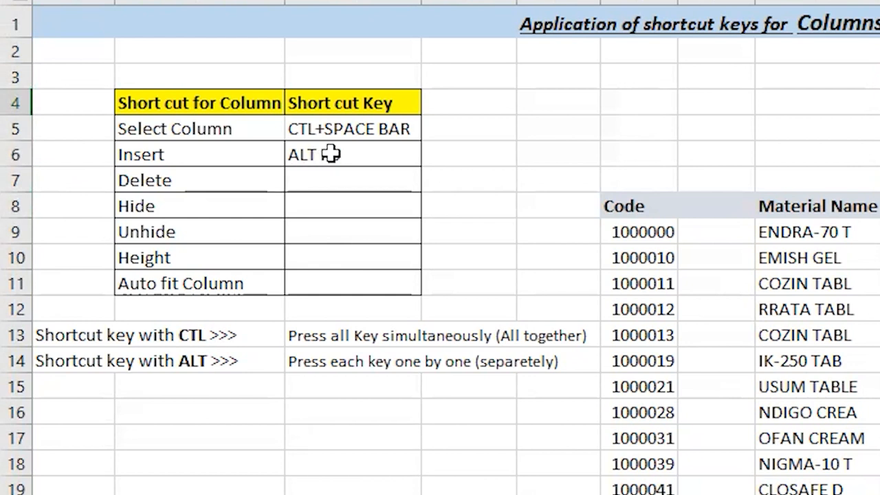
# Enter "ALT E D C" in C7 as the shortcut for Delete
pyautogui.click(183, 232)
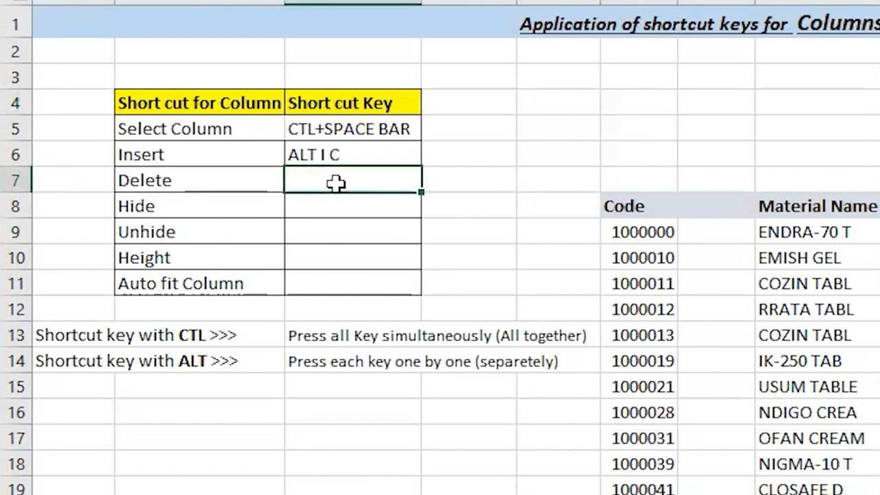
pyautogui.write('ALT E D C')
pyautogui.press('Return')
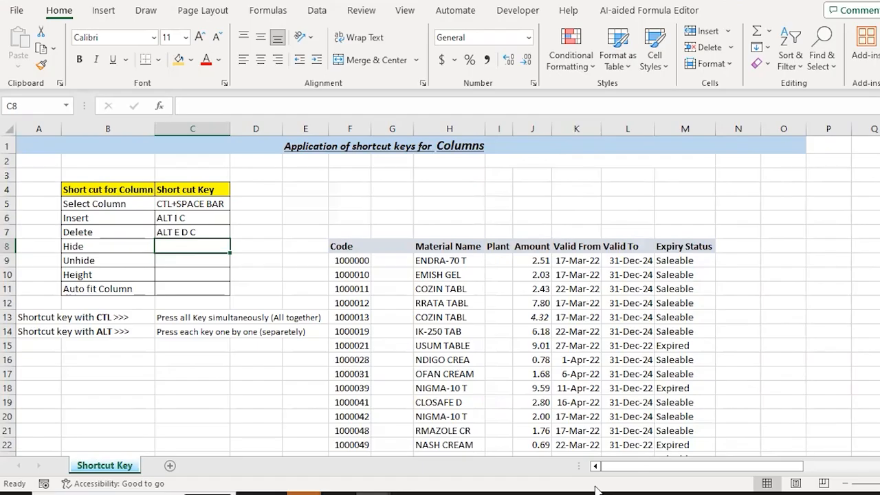
# Hide the Amount and Valid From columns, working from cells J10:K10
pyautogui.press('Right')
pyautogui.press('Right')
pyautogui.press('Right')
pyautogui.press('Right')
pyautogui.press('Right')
pyautogui.press('Right')
pyautogui.press('Right')
pyautogui.press('Down')
pyautogui.press('Down')
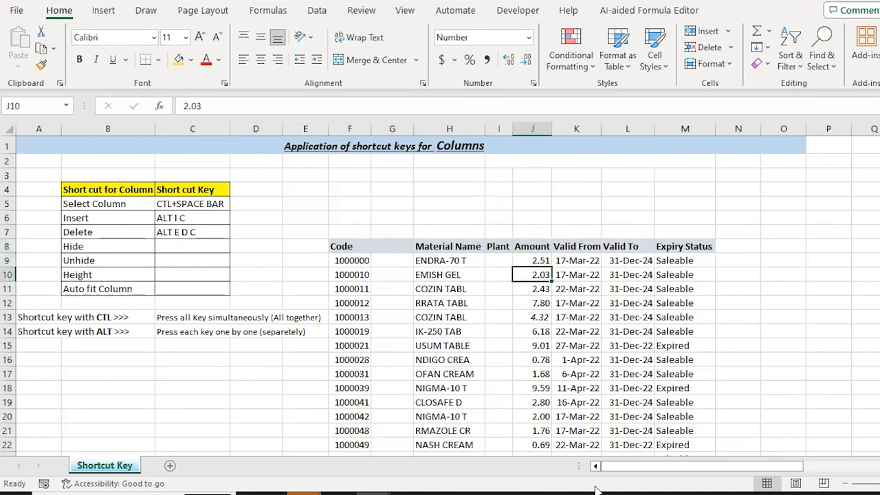
pyautogui.hotkey('shift', 'Right')
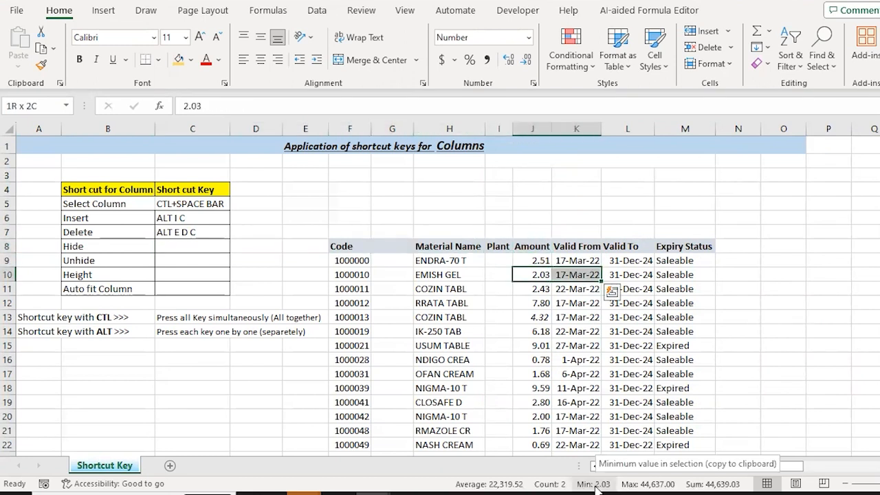
pyautogui.press('Left')
pyautogui.press('Right')
pyautogui.hotkey('shift', 'Right')
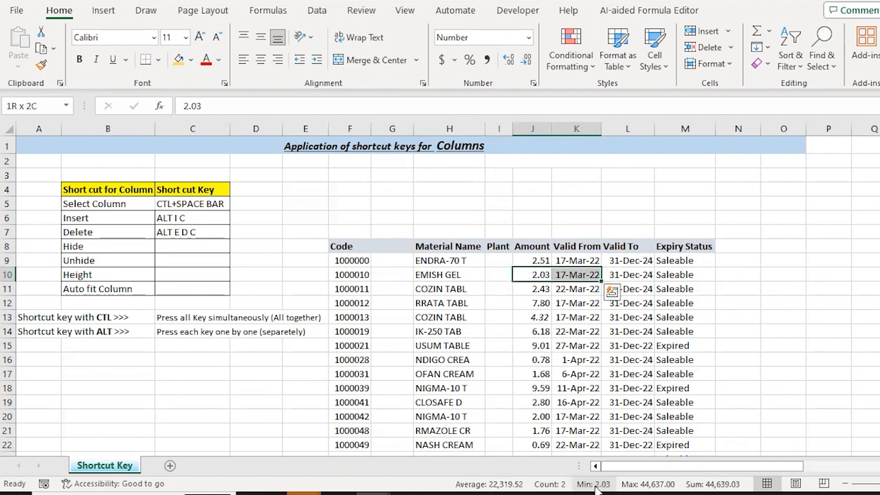
pyautogui.hotkey('ctrl', 'shift', '0')
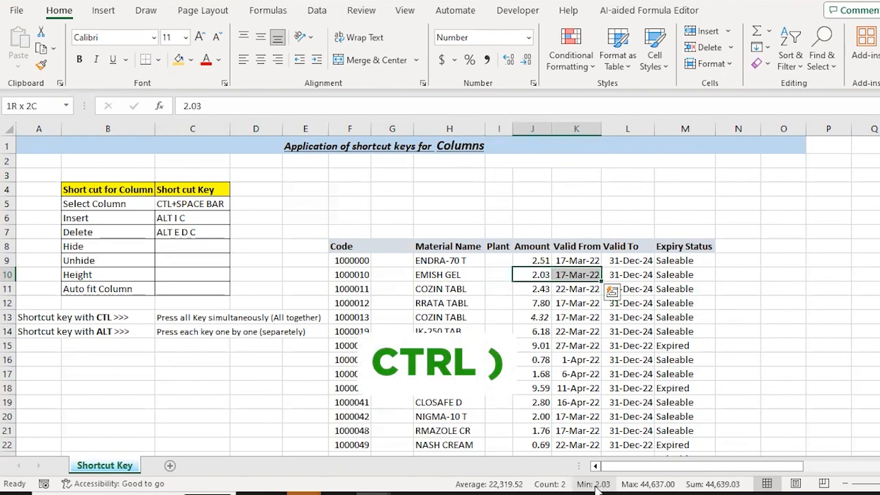
pyautogui.hotkey('ctrl', '0')
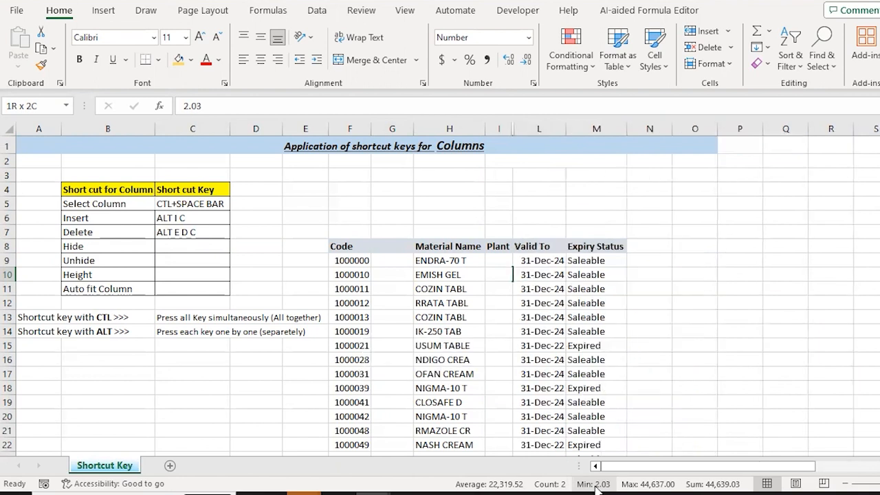
# Hide columns M through P, working from cells M10:P10
pyautogui.press('Right')
pyautogui.press('Right')
pyautogui.press('Right')
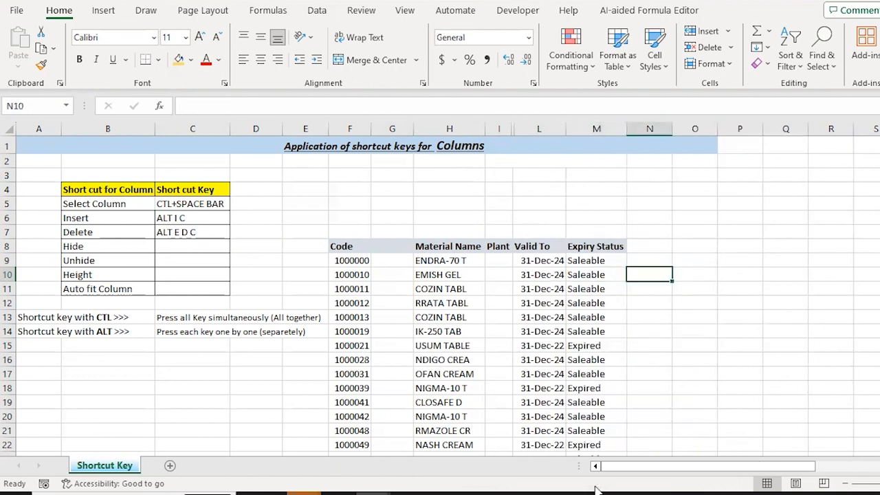
pyautogui.press('Left')
pyautogui.hotkey('shift', 'Right')
pyautogui.hotkey('shift', 'Right')
pyautogui.hotkey('shift', 'Right')
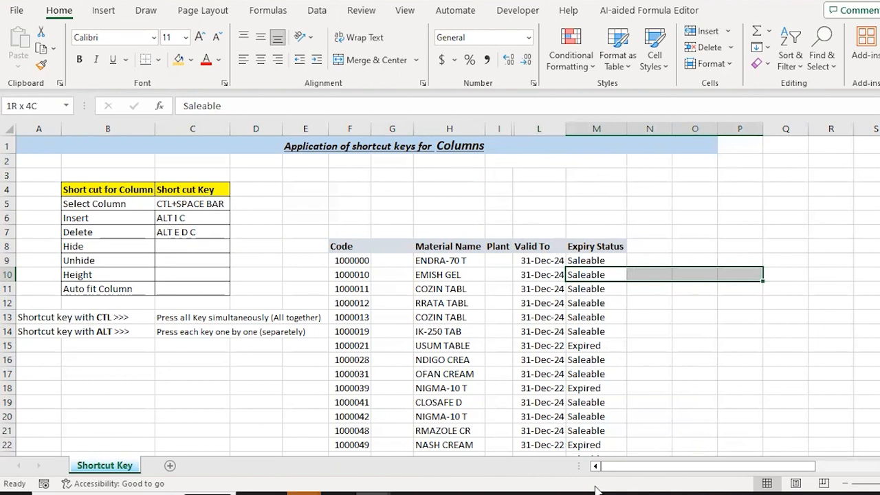
pyautogui.hotkey('ctrl', '0')
# Hide the Material Name column, working from cell H10
pyautogui.press('Right')
pyautogui.press('Left')
pyautogui.press('Left')
pyautogui.press('Left')
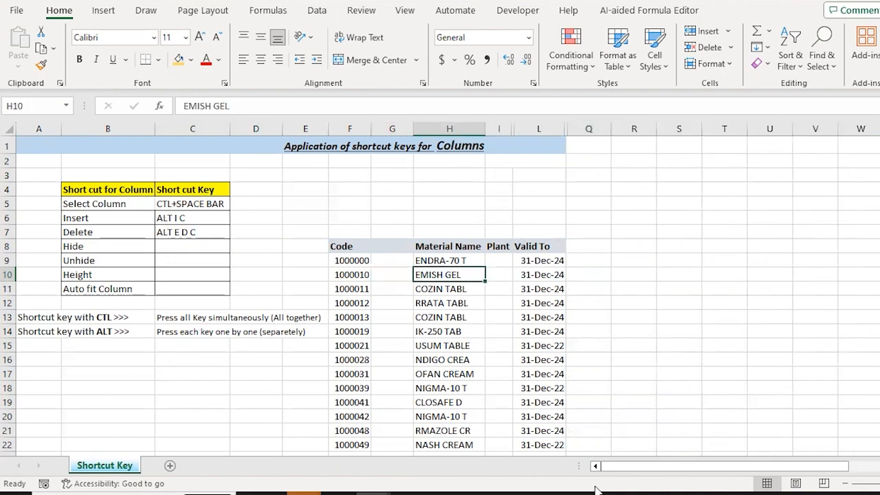
pyautogui.hotkey('ctrl', '0')
# Hide all remaining data columns from F through Q, working from cells F10:Q10
pyautogui.press('Left')
pyautogui.press('Left')
pyautogui.hotkey('shift', 'Right')
pyautogui.hotkey('shift', 'Right')
pyautogui.hotkey('shift', 'Right')
pyautogui.hotkey('shift', 'Right')
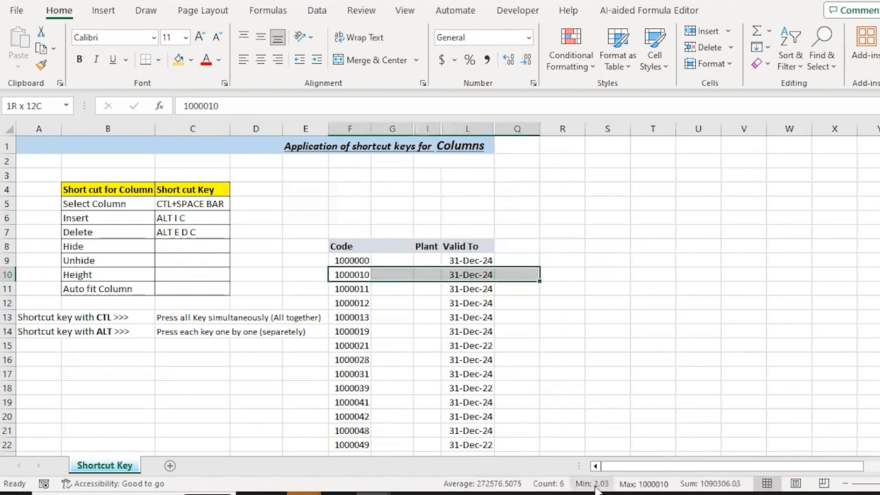
pyautogui.hotkey('ctrl', '0')
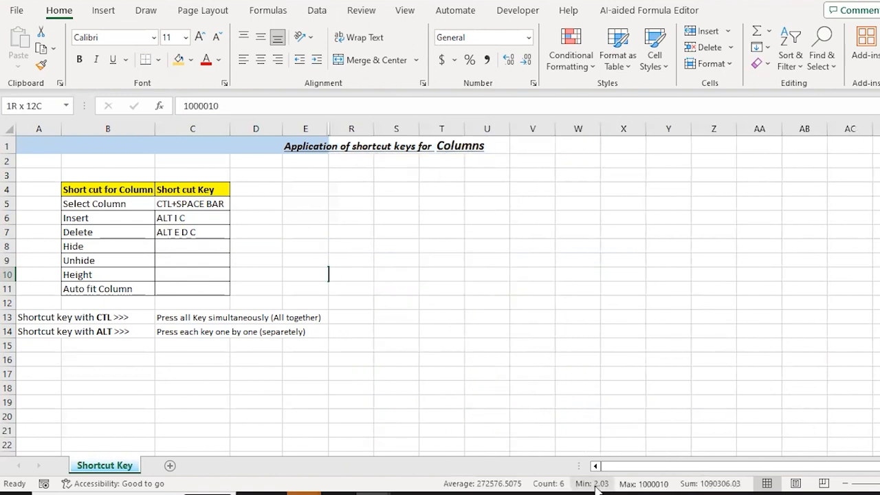
pyautogui.press('Left')
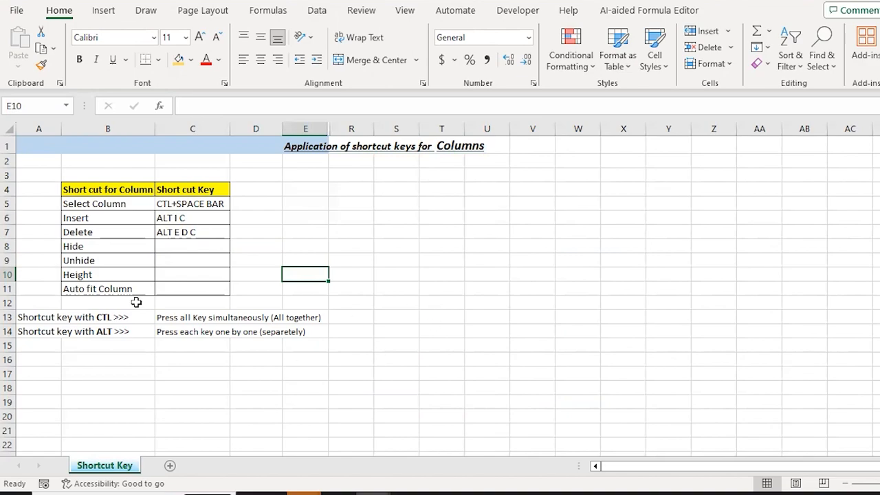
# Enter "CTL+ )" in C8 as the shortcut for Hide
pyautogui.click(172, 244)
pyautogui.write('CTL+SPACE BAR')
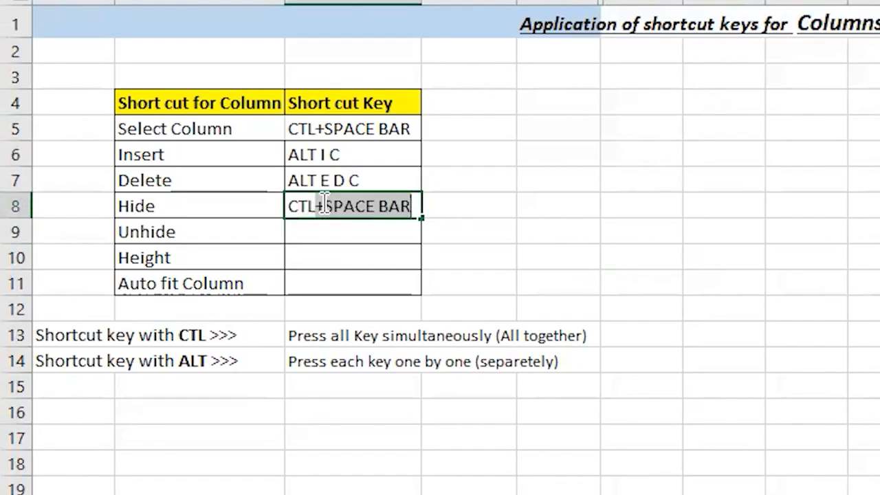
pyautogui.press('BackSpace')
pyautogui.write(')')
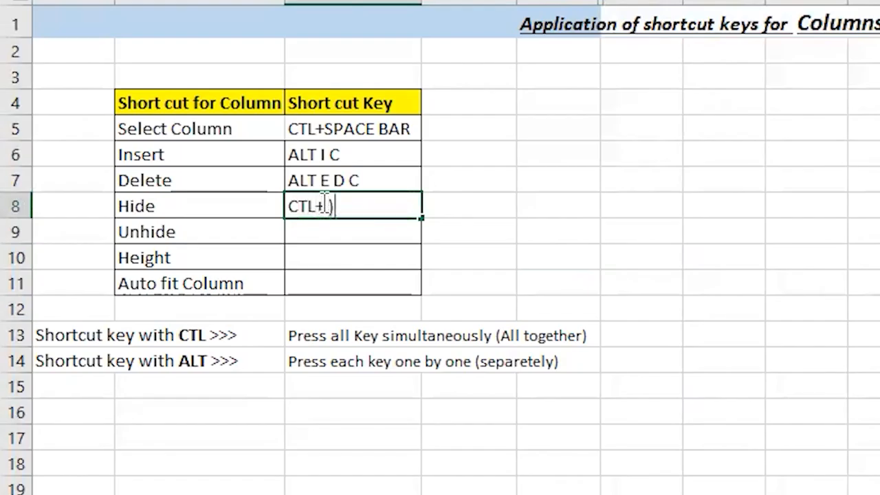
pyautogui.press('Return')
# Hide column R as well, working from cell R8
pyautogui.press('Up')
pyautogui.press('Right')
pyautogui.press('Right')
pyautogui.press('Right')
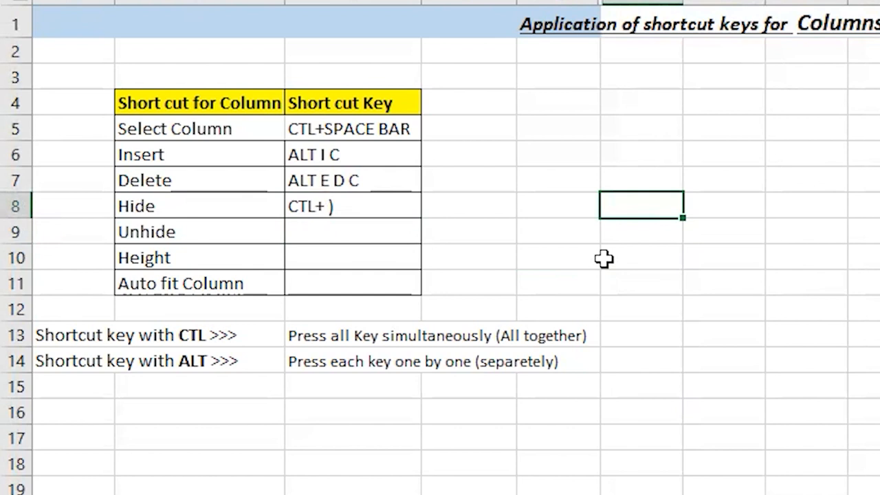
pyautogui.hotkey('ctrl', '0')
pyautogui.press('Left')
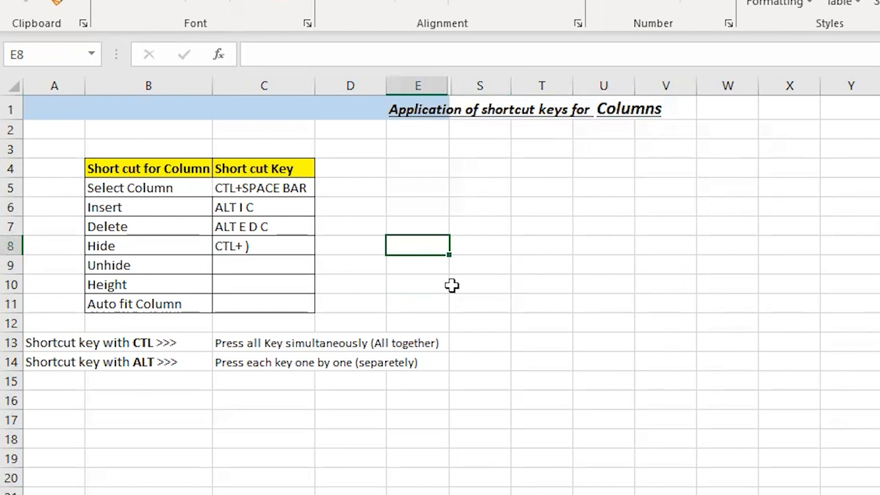
# Unhide the columns hidden within D8:AA8, and undo the unhiding
pyautogui.press('Left')
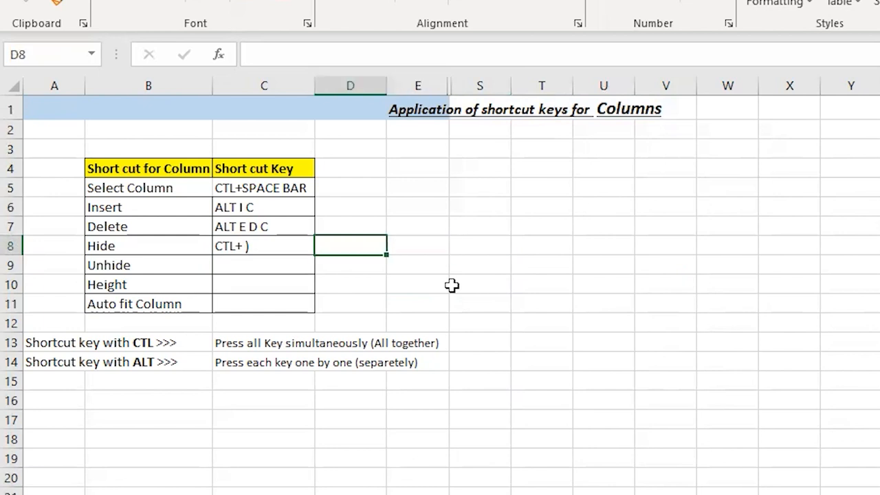
pyautogui.hotkey('shift', 'Right')
pyautogui.hotkey('shift', 'Right')
pyautogui.hotkey('shift', 'Right')
pyautogui.hotkey('shift', 'Right')
pyautogui.hotkey('shift', 'Right')
pyautogui.hotkey('shift', 'Right')
pyautogui.hotkey('shift', 'Right')
pyautogui.hotkey('shift', 'Right')
pyautogui.hotkey('shift', 'Right')
pyautogui.hotkey('shift', 'Right')
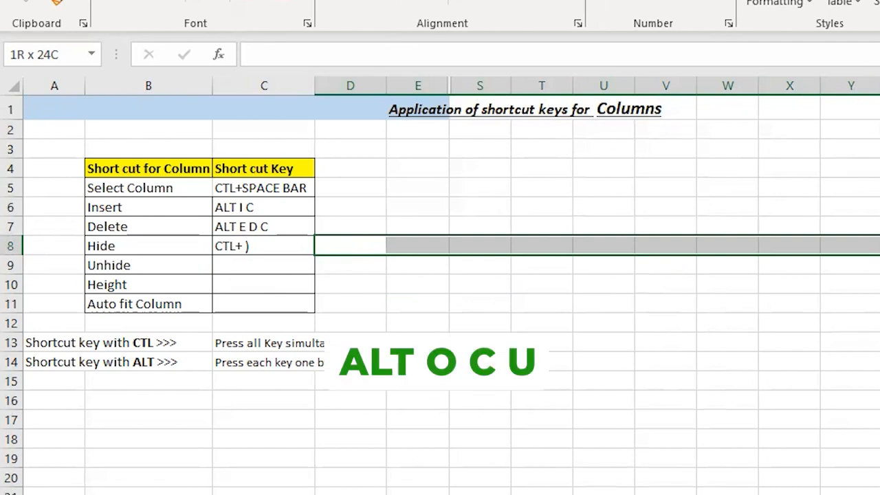
pyautogui.hotkey('alt', 'o')
pyautogui.press('c')
pyautogui.press('u')
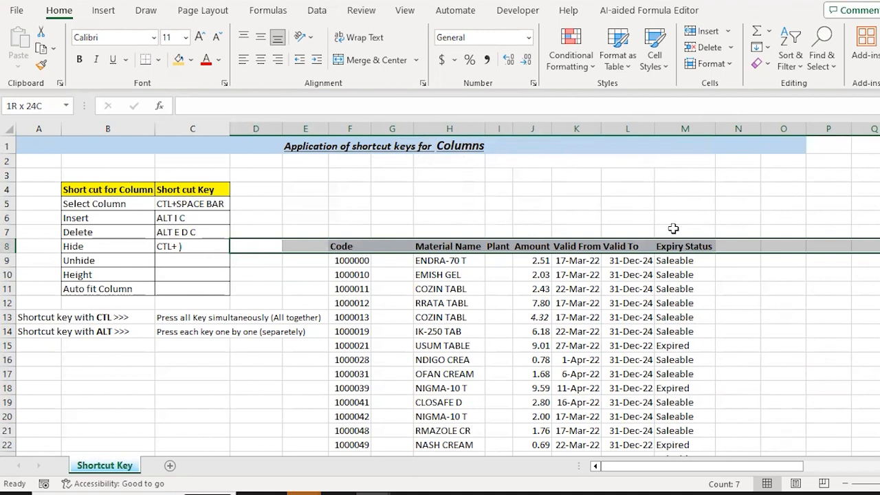
pyautogui.hotkey('ctrl', 'z')
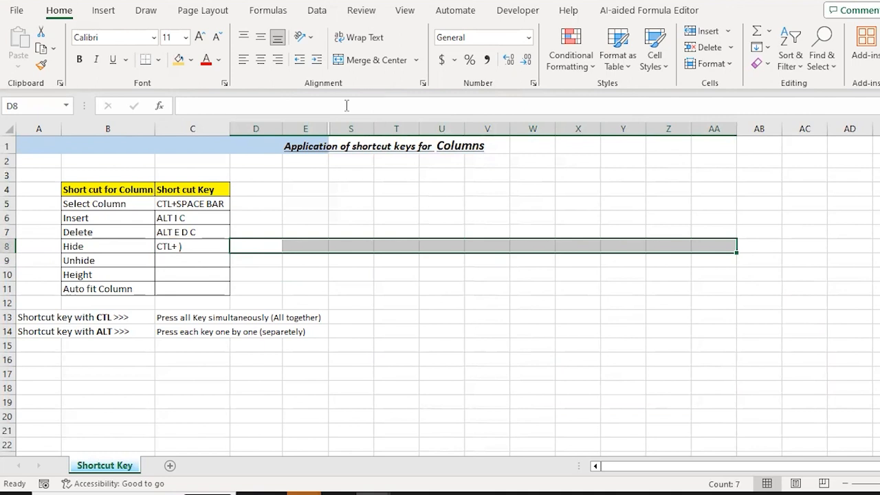
# Select whole columns D through AB, unhide the columns between them, and undo the unhiding
pyautogui.moveTo(272, 124); pyautogui.dragTo(764, 126)
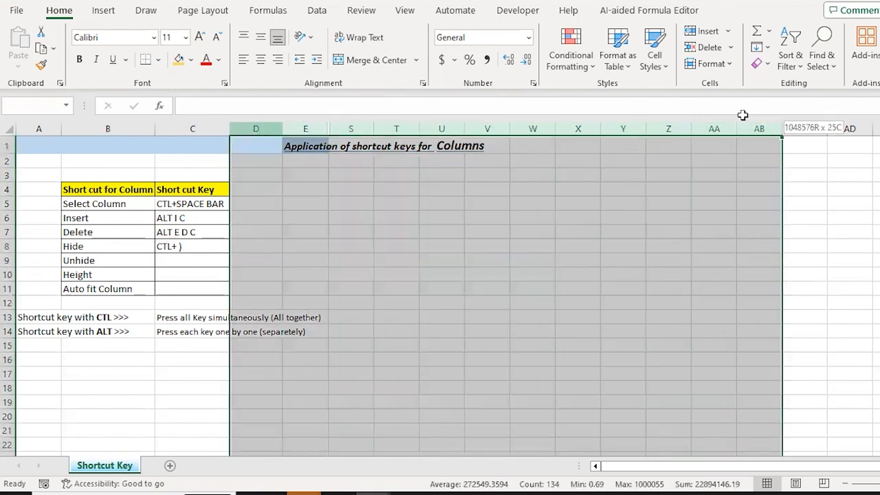
pyautogui.rightClick(496, 131)
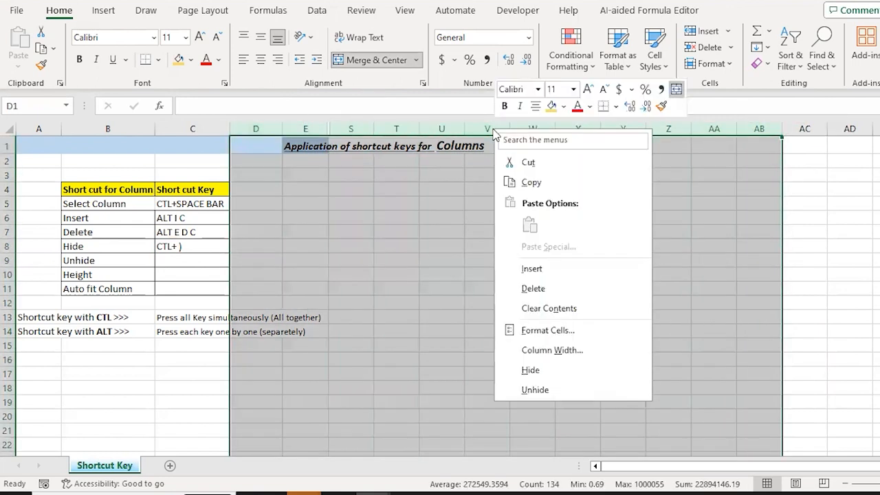
pyautogui.click(530, 396)
pyautogui.hotkey('ctrl', 'z')
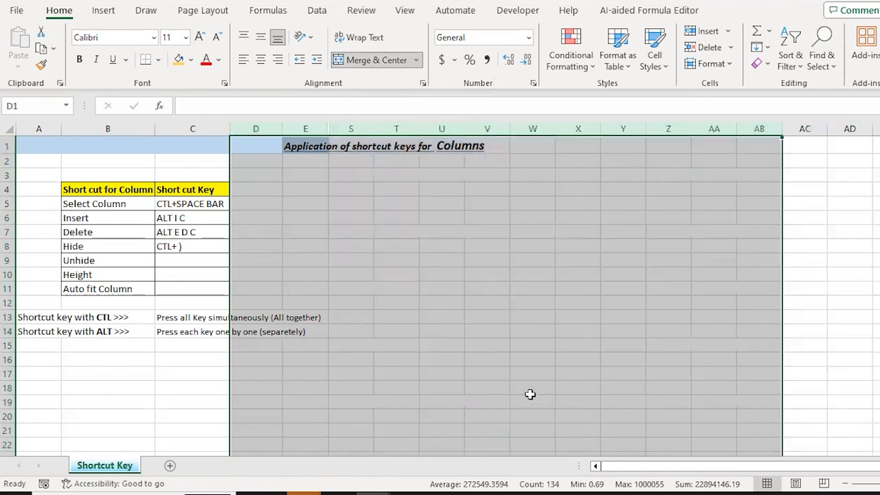
# Unhide all hidden columns between D and AA, working from cells D4:AA4 without selecting whole columns
pyautogui.press('Down')
pyautogui.press('Down')
pyautogui.press('Down')
pyautogui.hotkey('shift', 'Right')
pyautogui.hotkey('shift', 'Right')
pyautogui.hotkey('shift', 'Right')
pyautogui.hotkey('shift', 'Right')
pyautogui.hotkey('shift', 'Right')
pyautogui.hotkey('shift', 'Right')
pyautogui.hotkey('shift', 'Right')
pyautogui.hotkey('shift', 'Right')
pyautogui.hotkey('shift', 'Right')
pyautogui.hotkey('shift', 'Right')
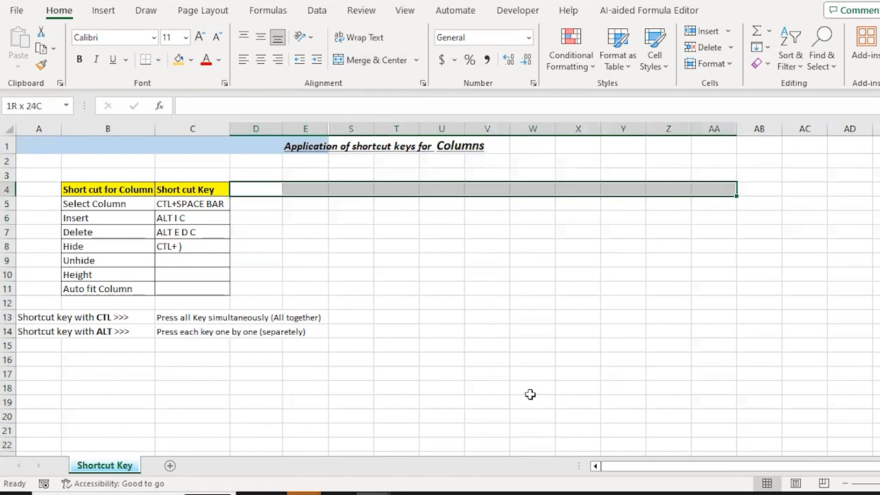
pyautogui.hotkey('alt', 'o')
pyautogui.press('c')
pyautogui.press('u')
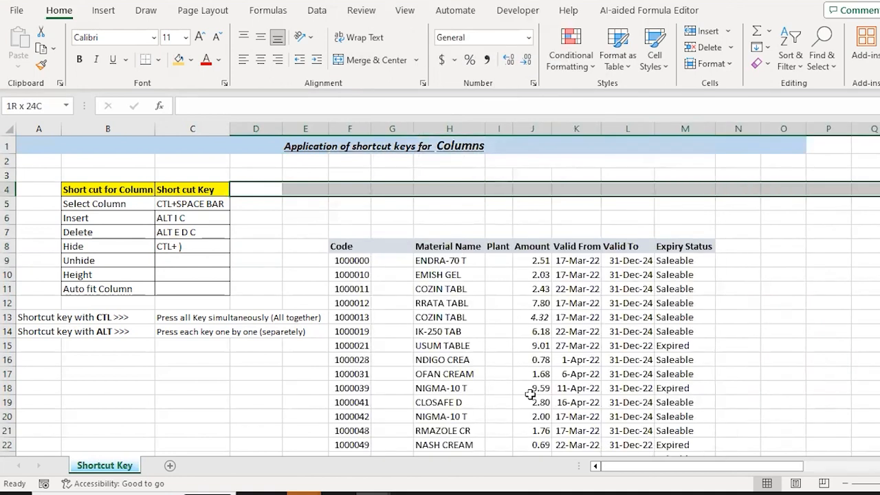
# Enter "ALT OCU" in C9 as the shortcut for Unhide
pyautogui.click(187, 262)
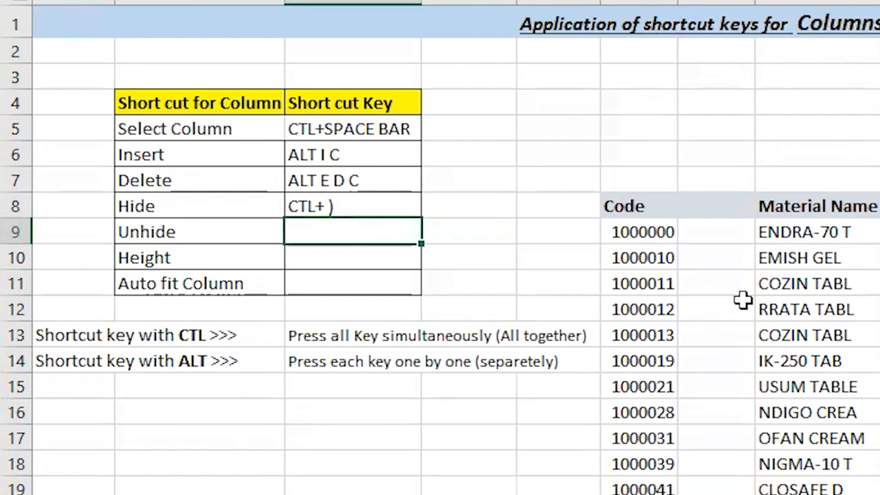
pyautogui.write('ALT OCU')
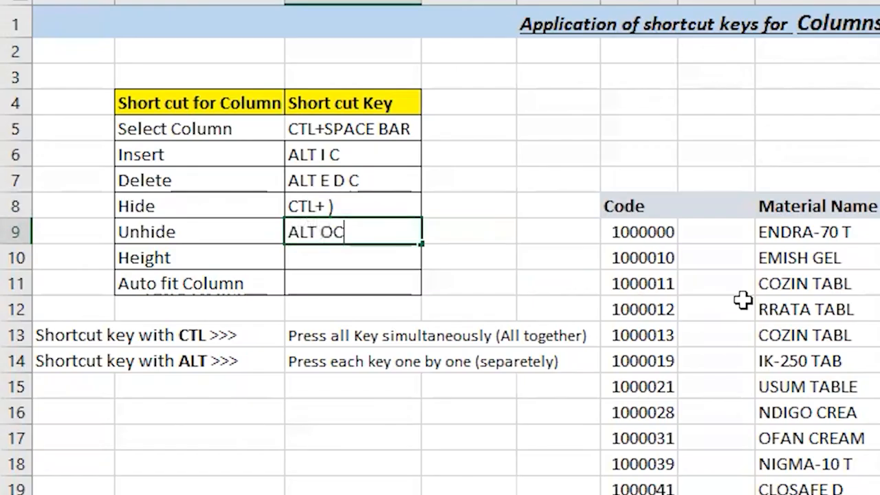
pyautogui.press('Return')
# Replace the Height label in B10 with "Width"
pyautogui.press('Right')
pyautogui.press('Right')
pyautogui.press('Right')
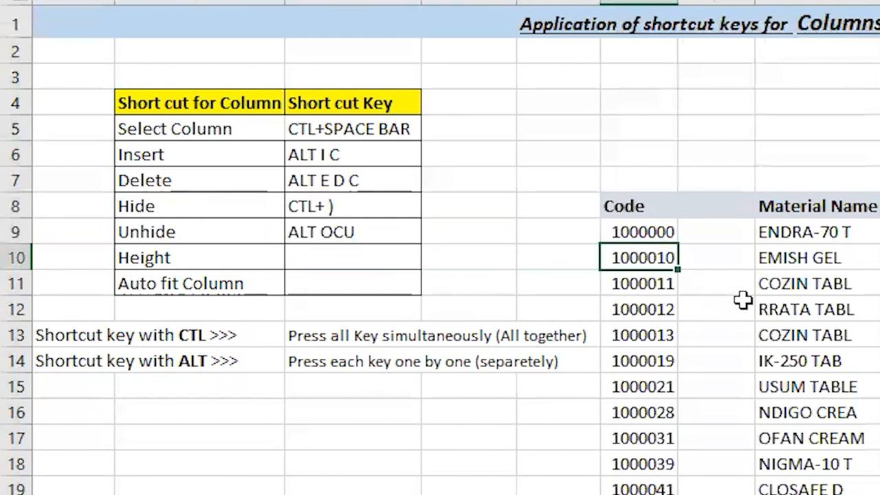
pyautogui.press('Left')
pyautogui.press('Left')
pyautogui.press('Left')
pyautogui.press('Left')
pyautogui.write('w')
pyautogui.press('BackSpace')
pyautogui.write('Wi')
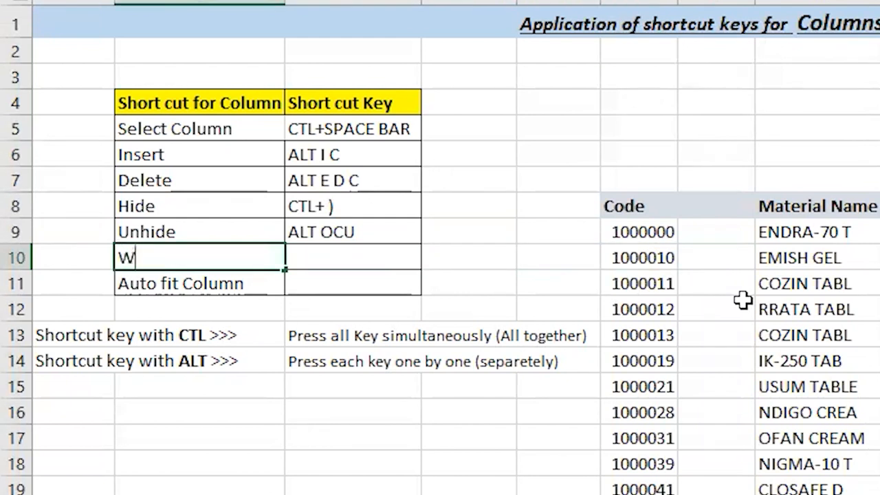
pyautogui.write('dth')
# Set the width of the Valid From, Valid To and Expiry Status columns to 25, working from K10:M10
pyautogui.press('Right')
pyautogui.press('Right')
pyautogui.press('Right')
pyautogui.press('Right')
pyautogui.press('Right')
pyautogui.press('Right')
pyautogui.press('Right')
pyautogui.press('Right')
pyautogui.press('Right')
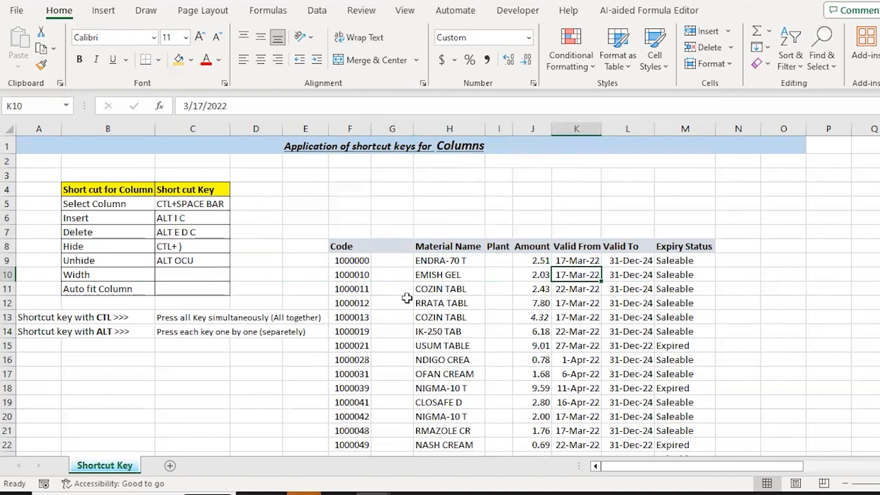
pyautogui.hotkey('shift', 'Right')
pyautogui.hotkey('shift', 'Right')
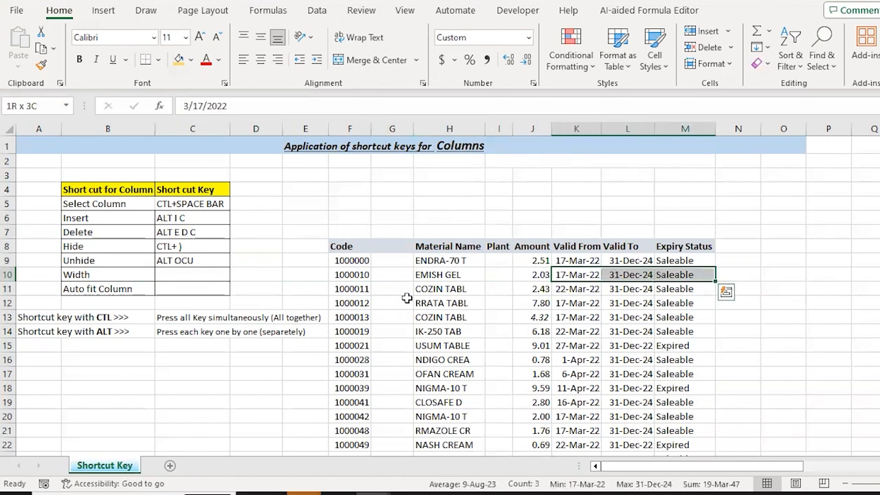
pyautogui.press('alt')
pyautogui.write('how25')
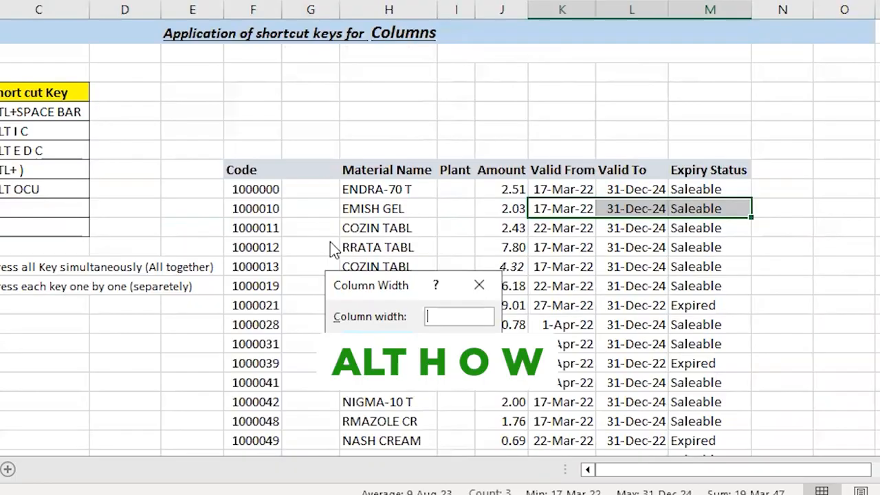
pyautogui.press('Return')
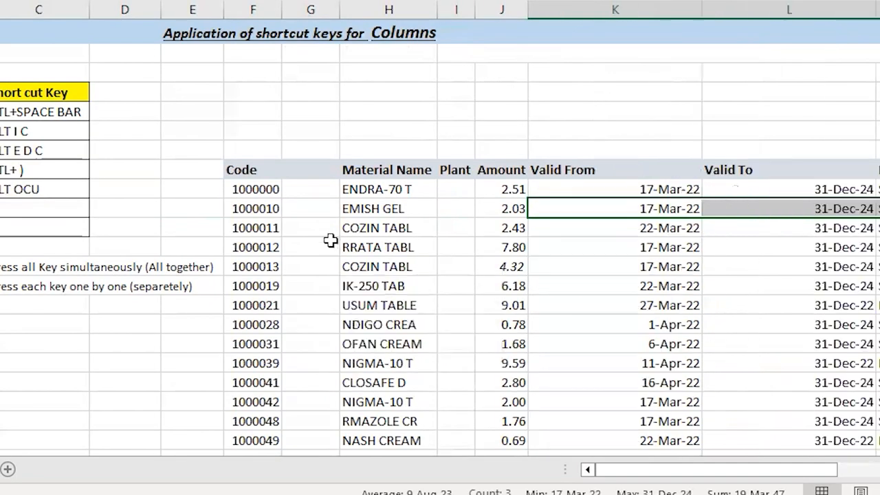
# Look over the Valid From, Valid To and Expiry Status columns and the rest of the header row
pyautogui.press('Right')
pyautogui.press('Right')
pyautogui.press('Right')
pyautogui.press('Right')
pyautogui.press('Left')
pyautogui.press('Left')
pyautogui.press('Left')
pyautogui.press('Left')
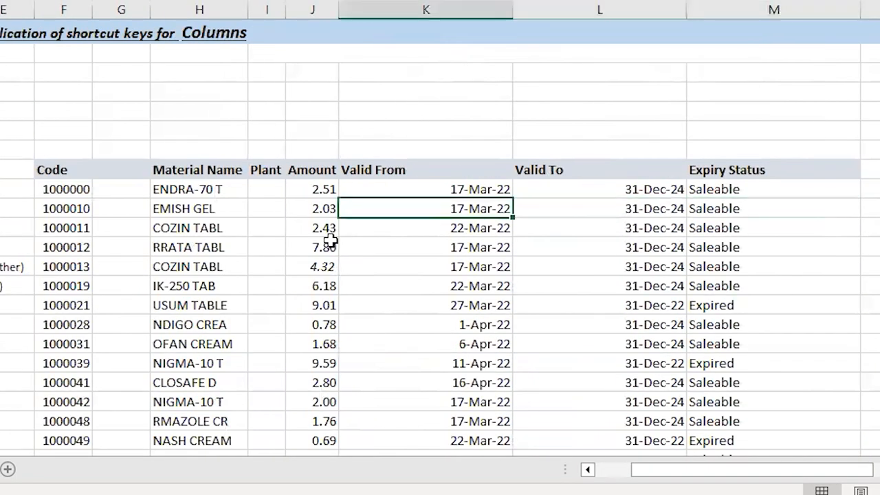
pyautogui.hotkey('shift', 'Right')
pyautogui.hotkey('shift', 'Right')
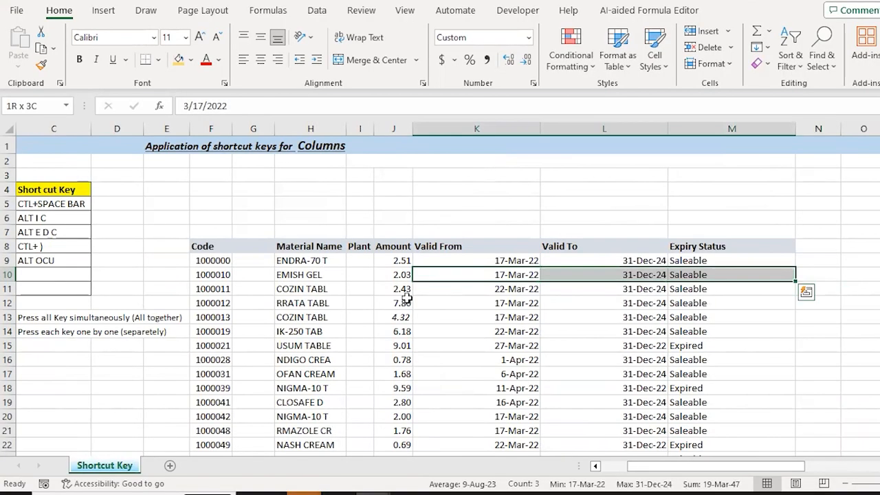
pyautogui.press('Up')
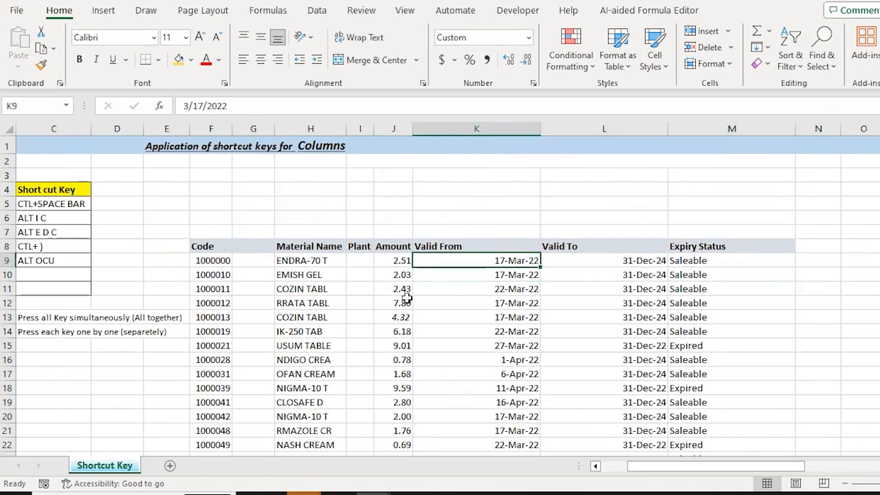
pyautogui.press('Up')
pyautogui.press('Left')
pyautogui.press('Left')
pyautogui.press('Left')
pyautogui.press('Left')
pyautogui.press('Left')
pyautogui.press('Left')
pyautogui.press('Left')
pyautogui.press('Left')
pyautogui.press('Right')
pyautogui.press('Right')
pyautogui.press('Right')
pyautogui.press('Right')
pyautogui.press('Right')
pyautogui.press('Right')
pyautogui.press('Right')
pyautogui.press('Right')
# Set the width of columns K through M to 14, working from the empty cells K5:M5
pyautogui.press('Up')
pyautogui.press('Up')
pyautogui.press('Up')
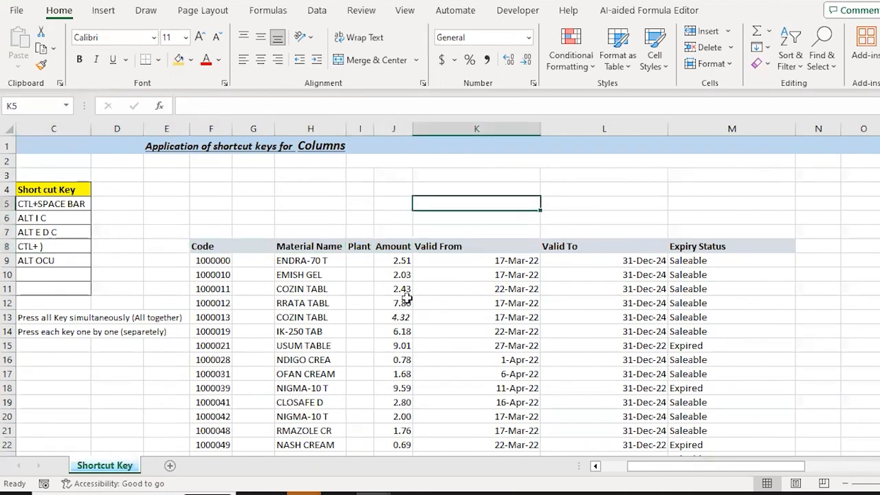
pyautogui.hotkey('shift', 'Right')
pyautogui.hotkey('shift', 'Right')
pyautogui.hotkey('shift', 'Right')
pyautogui.hotkey('shift', 'Left')
pyautogui.hotkey('alt', 'o')
pyautogui.press('c')
pyautogui.press('w')
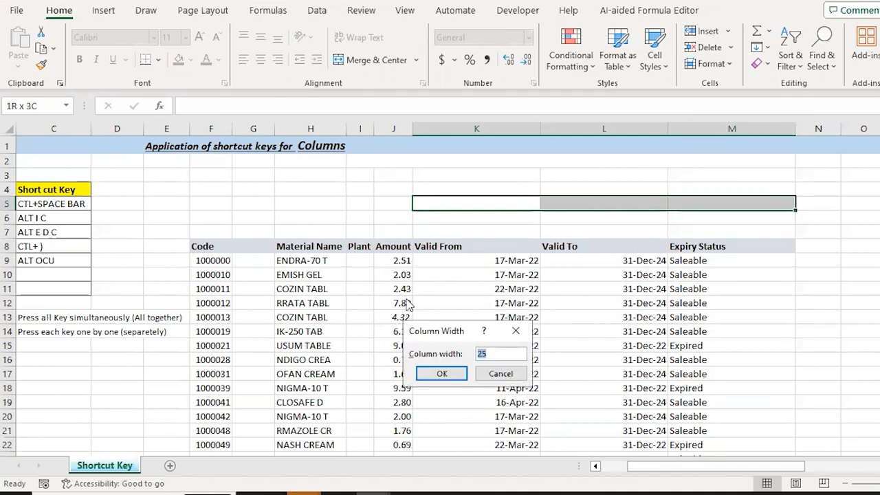
pyautogui.write('1')
pyautogui.write('4')
pyautogui.press('Return')
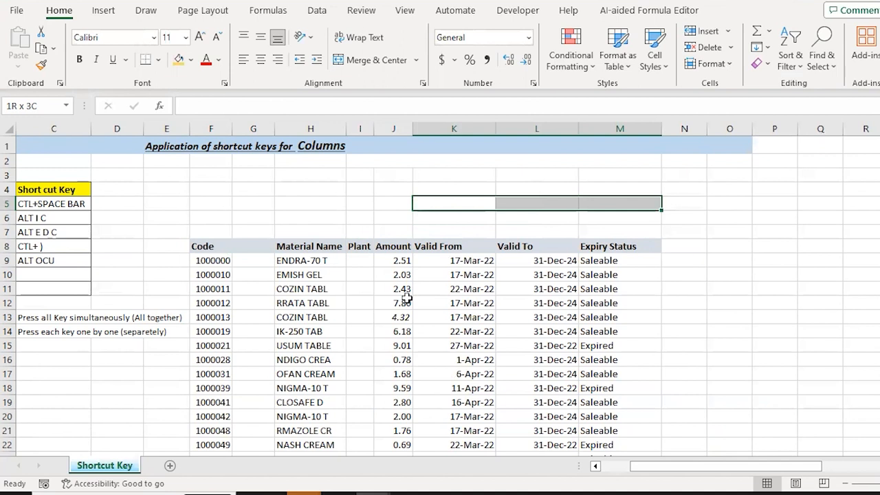
# Enter "ALT HOW" in C10 as the shortcut for Width
pyautogui.press('Down')
pyautogui.hotkey('ctrl', 'Left')
pyautogui.hotkey('ctrl', 'Left')
pyautogui.hotkey('ctrl', 'Left')
pyautogui.press('Right')
pyautogui.press('Right')
pyautogui.hotkey('ctrl', 'Down')
pyautogui.press('Down')
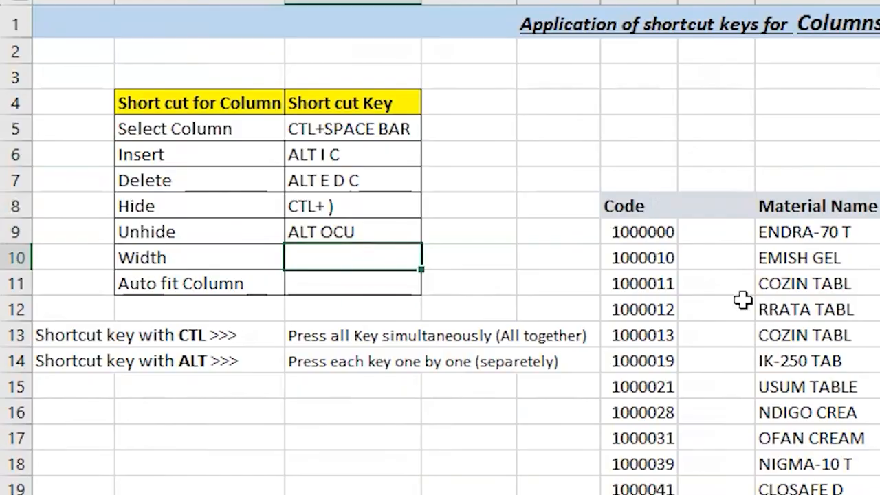
pyautogui.write('ALT HOW')
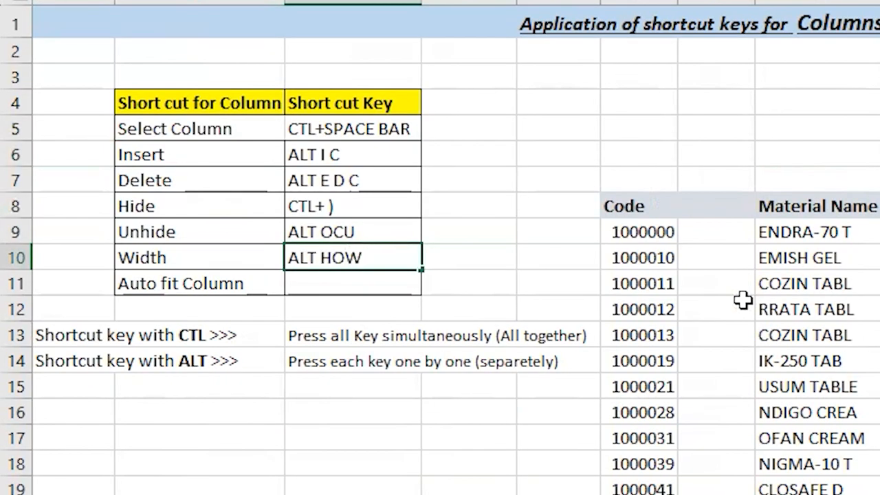
# Make the Auto fit Column label in B11 bold
pyautogui.press('Return')
pyautogui.press('Up')
pyautogui.press('Down')
pyautogui.press('Right')
pyautogui.press('Right')
pyautogui.press('Right')
pyautogui.press('Right')
pyautogui.press('Left')
pyautogui.press('Left')
pyautogui.press('Left')
pyautogui.press('Left')
pyautogui.press('Left')
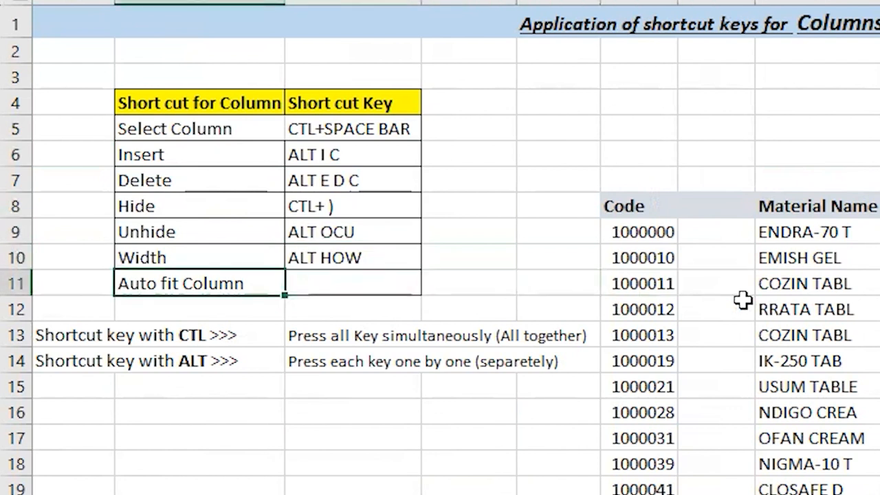
pyautogui.press('Right')
pyautogui.press('Right')
pyautogui.press('Left')
pyautogui.press('Left')
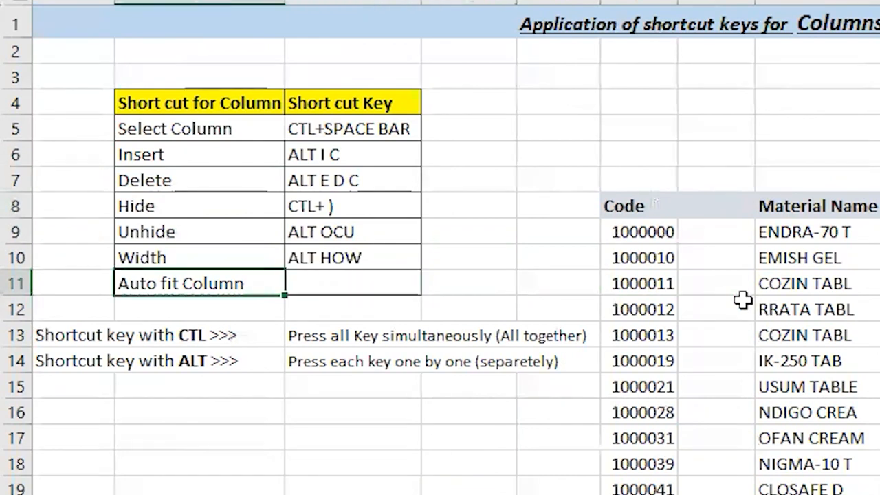
pyautogui.hotkey('ctrl', 'b')
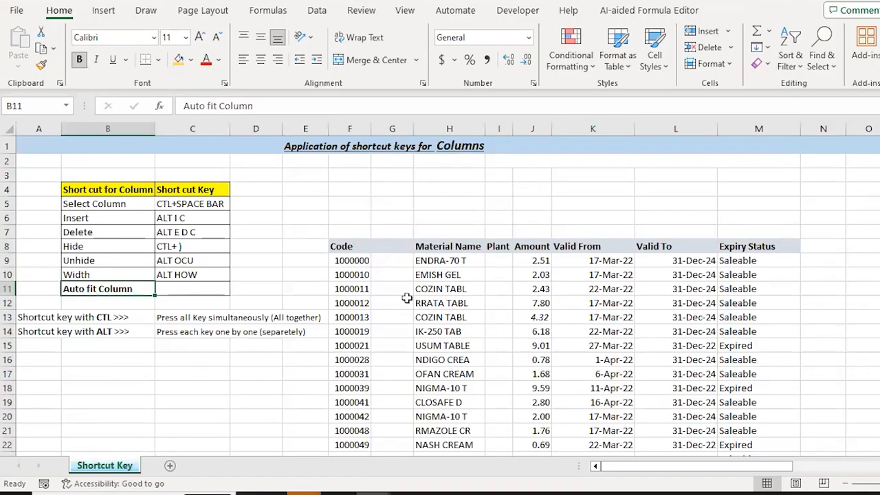
# Narrow columns H through M, from Material Name to Expiry Status, together to one equal width too small for the dates
pyautogui.press('Right')
pyautogui.press('Right')
pyautogui.press('Right')
pyautogui.press('Right')
pyautogui.press('Right')
pyautogui.press('Right')
pyautogui.hotkey('ctrl', 'Up')
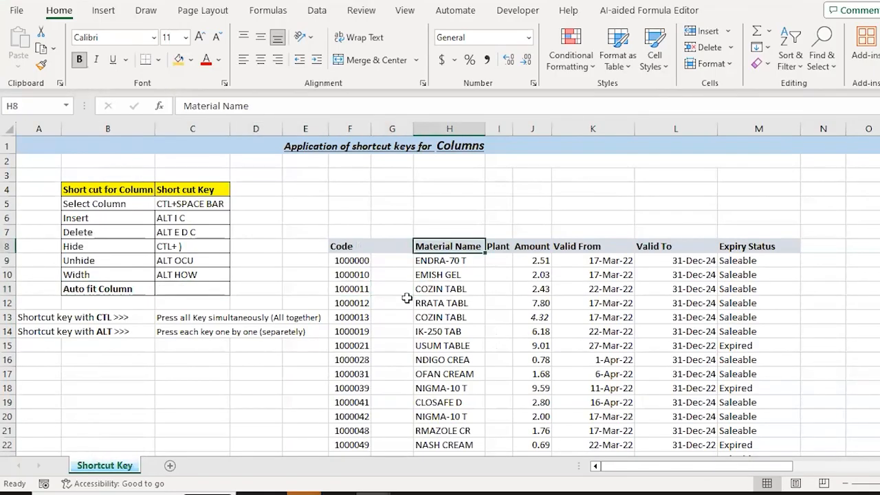
pyautogui.hotkey('ctrl', 'space')
pyautogui.hotkey('ctrl', 'shift', 'Right')
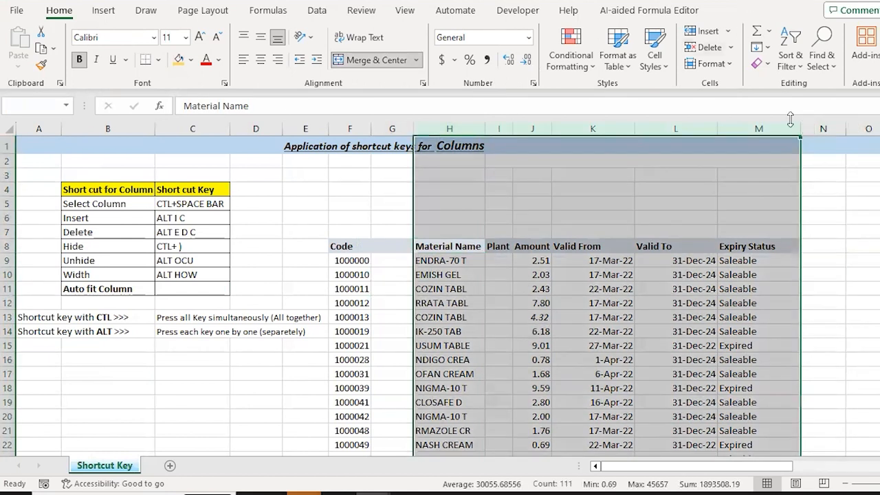
pyautogui.moveTo(717, 129); pyautogui.dragTo(670, 135)
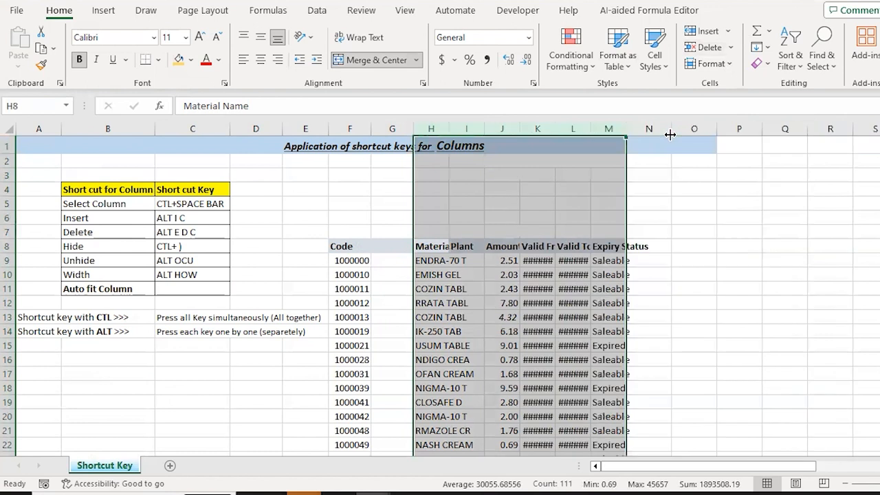
# Auto-fit the Valid From and Valid To columns to the dates in K9:L29
pyautogui.press('Down')
pyautogui.press('Down')
pyautogui.press('Down')
pyautogui.press('Right')
pyautogui.press('Right')
pyautogui.press('Right')
pyautogui.hotkey('ctrl', 'Down')
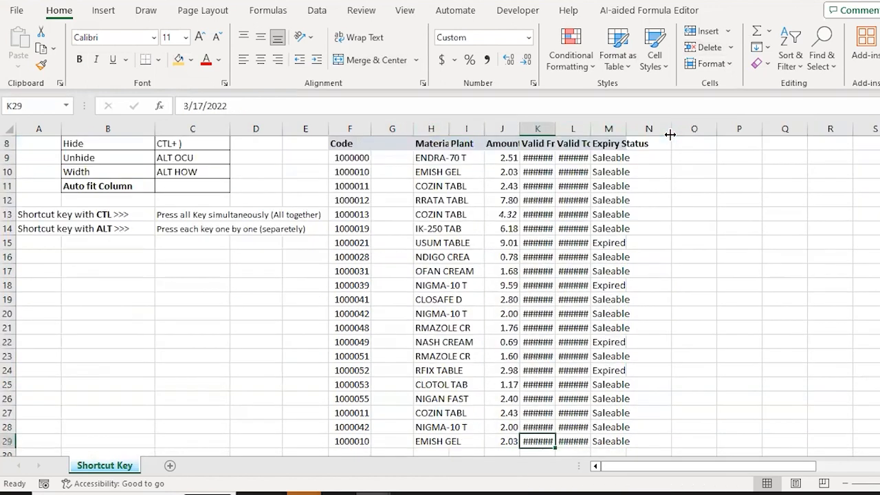
pyautogui.hotkey('ctrl', 'Up')
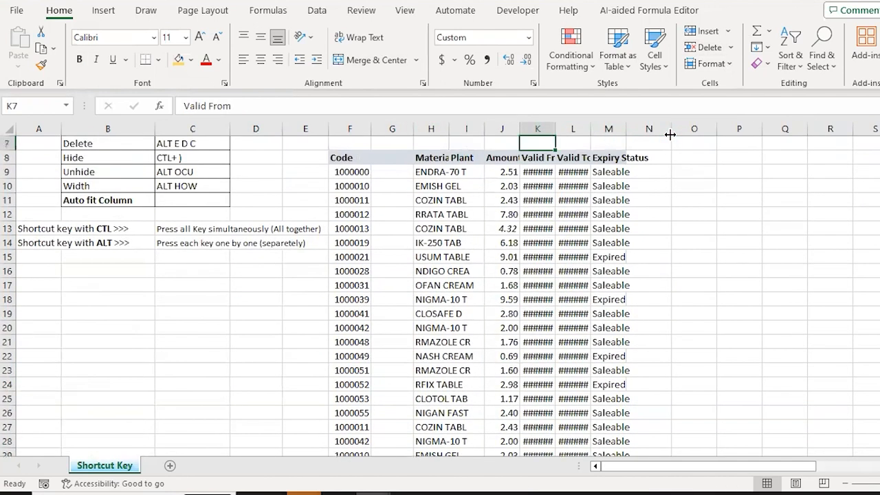
pyautogui.press('Down')
pyautogui.press('Down')
pyautogui.hotkey('shift', 'Right')
pyautogui.hotkey('ctrl', 'shift', 'Down')
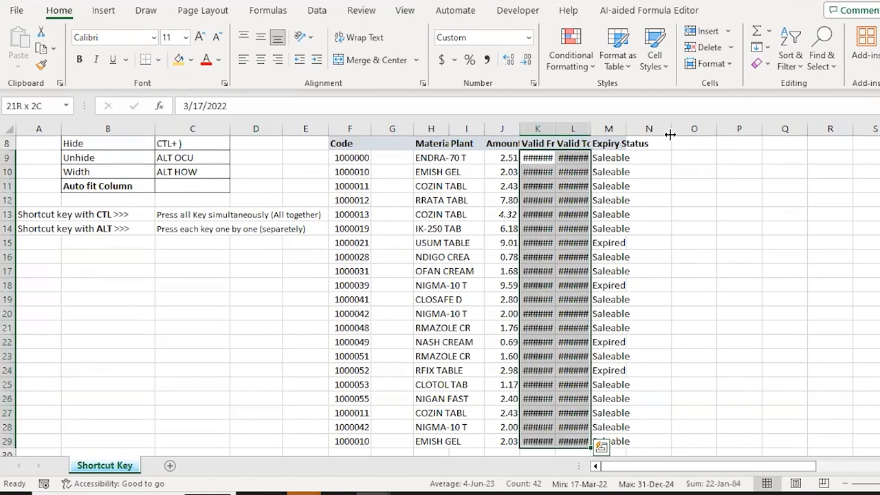
pyautogui.hotkey('alt', 'o')
pyautogui.press('c')
pyautogui.press('a')
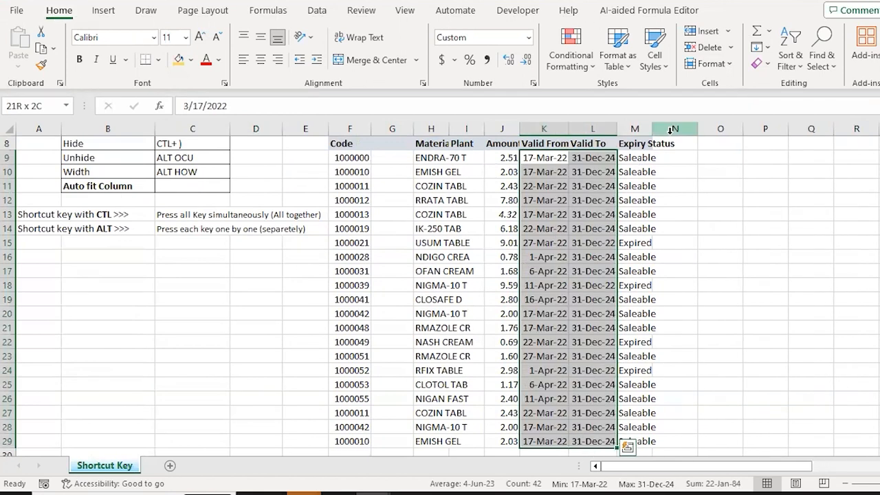
# Look over the Valid From column and its header
pyautogui.press('Up')
pyautogui.press('Up')
pyautogui.press('Up')
pyautogui.press('Up')
pyautogui.press('Down')
pyautogui.press('Down')
pyautogui.press('Down')
pyautogui.press('Down')
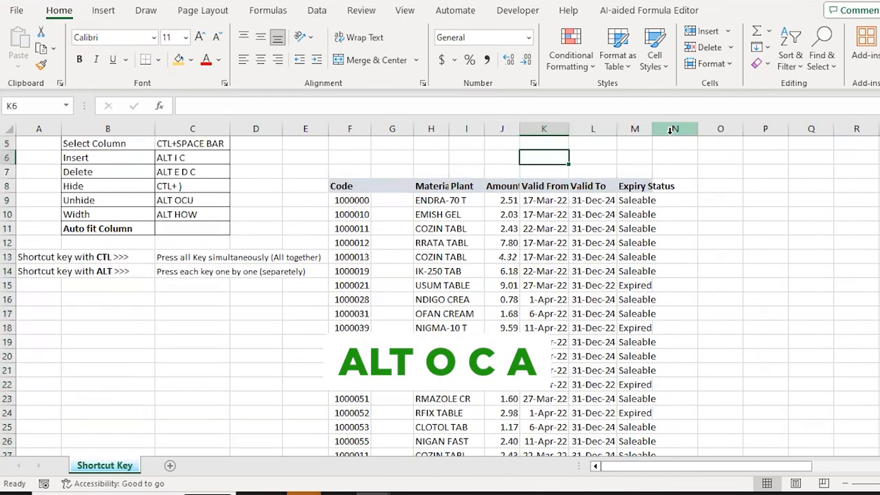
pyautogui.press('Left')
pyautogui.press('Left')
pyautogui.press('Left')
pyautogui.hotkey('ctrl', 'shift', 'Down')
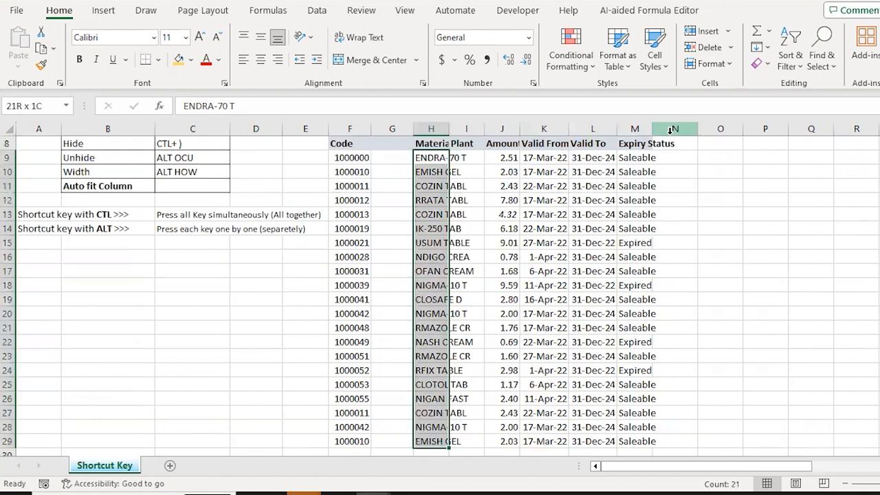
pyautogui.press('Up')
pyautogui.press('Up')
pyautogui.press('Up')
pyautogui.press('Down')
pyautogui.press('Down')
pyautogui.press('Down')
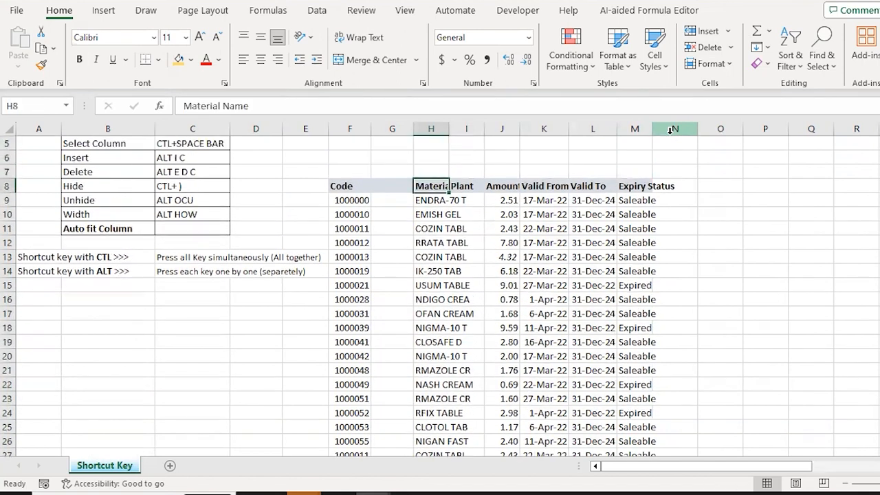
pyautogui.hotkey('shift', 'Down')
pyautogui.hotkey('shift', 'Down')
pyautogui.hotkey('shift', 'Down')
pyautogui.hotkey('shift', 'Down')
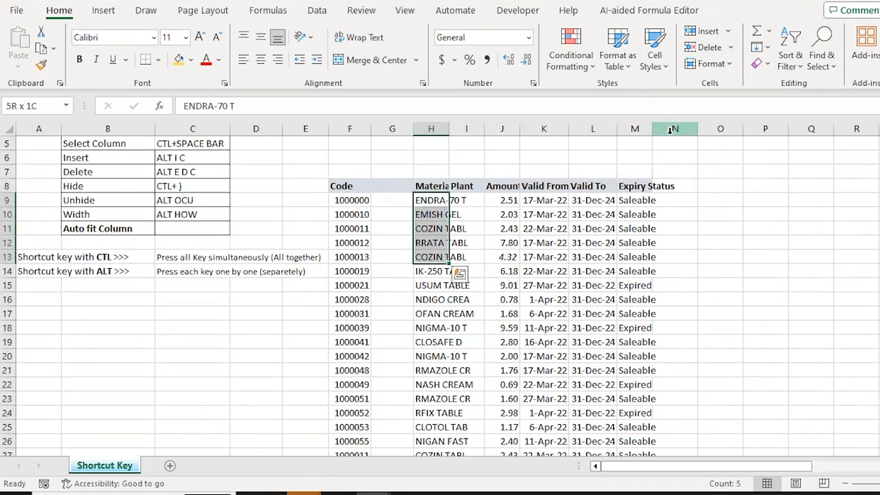
pyautogui.press('Right')
pyautogui.press('Left')
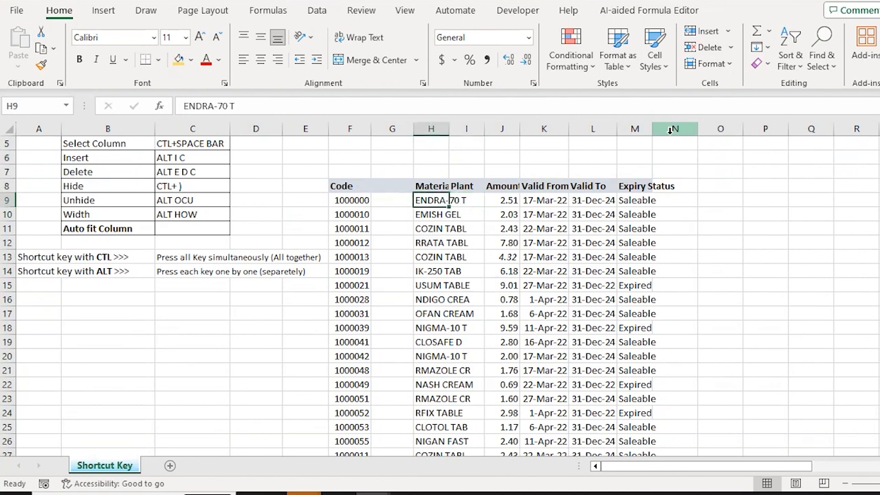
pyautogui.hotkey('shift', 'Down')
pyautogui.hotkey('shift', 'Down')
pyautogui.hotkey('shift', 'Down')
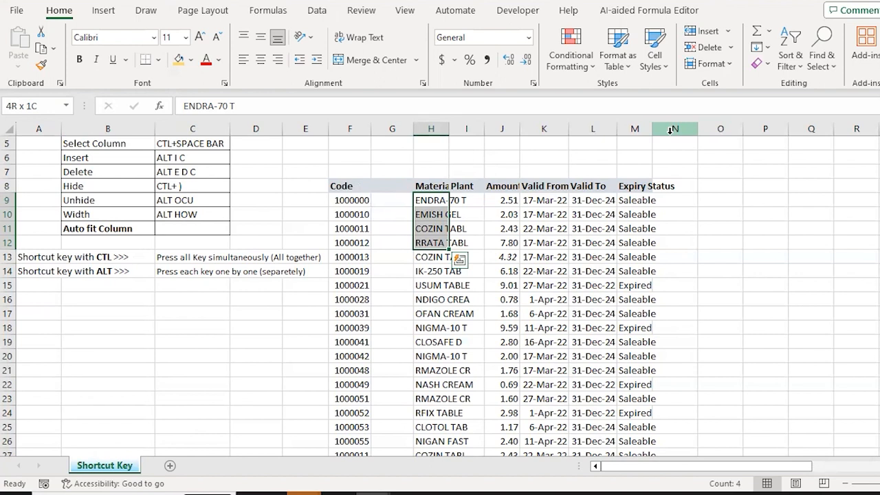
pyautogui.press('Up')
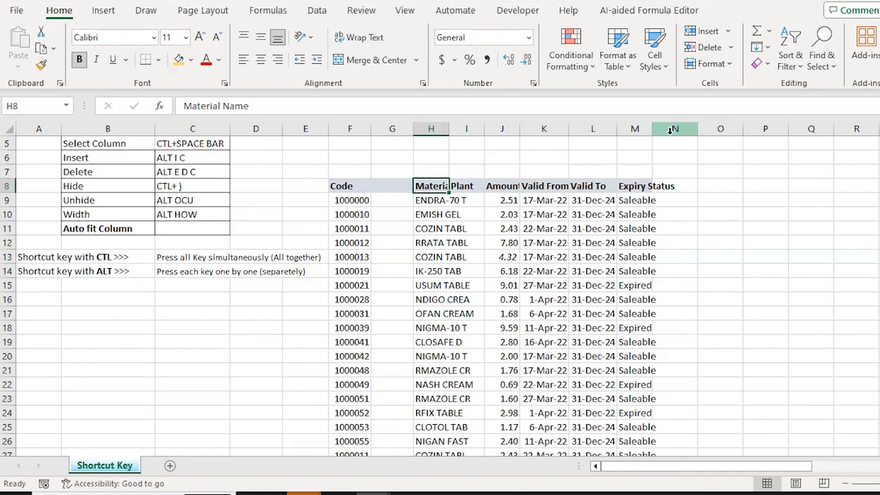
# Auto-fit the Material Name column to its header and entries in H8:H29
pyautogui.hotkey('ctrl', 'shift', 'Down')
pyautogui.press('alt')
pyautogui.press('o')
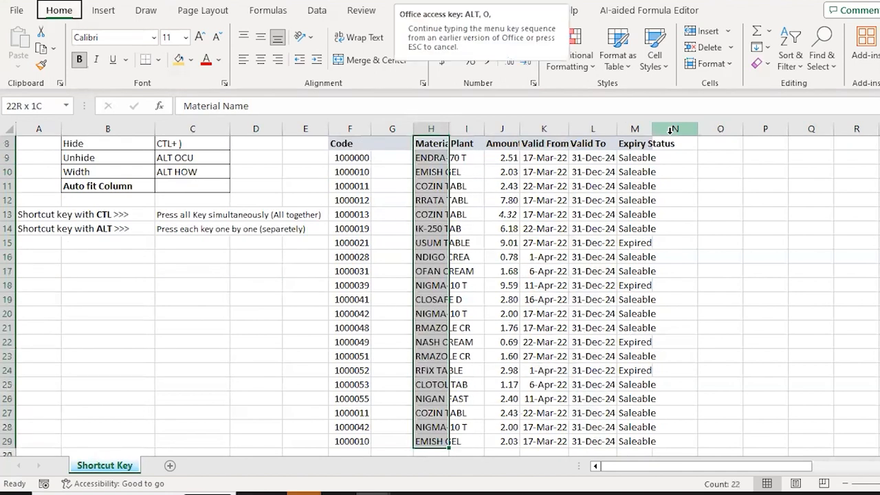
pyautogui.press('c')
pyautogui.press('a')
pyautogui.hotkey('ctrl', 'shift', 'Up')
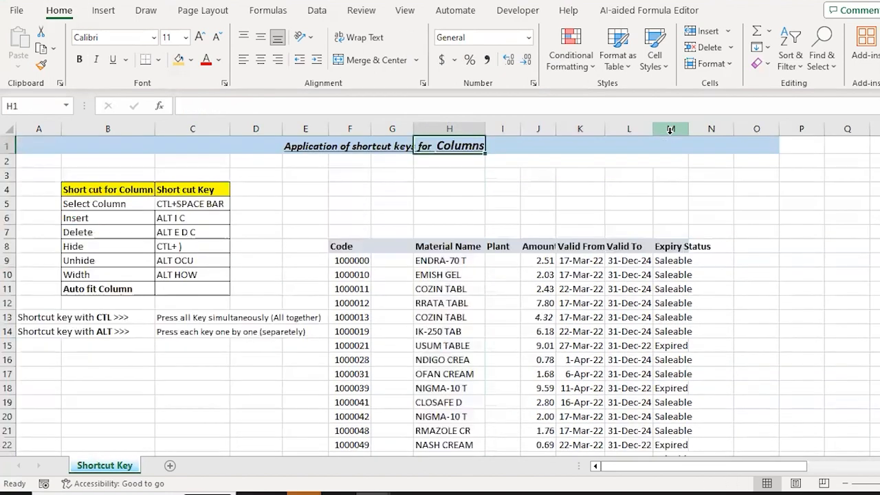
# Auto-fit the Expiry Status column to its header and entries in M8:M29
pyautogui.press('Right')
pyautogui.press('Right')
pyautogui.press('Right')
pyautogui.press('Right')
pyautogui.press('Right')
pyautogui.hotkey('shift', 'Down')
pyautogui.hotkey('shift', 'Down')
pyautogui.hotkey('ctrl', 'shift', 'Down')
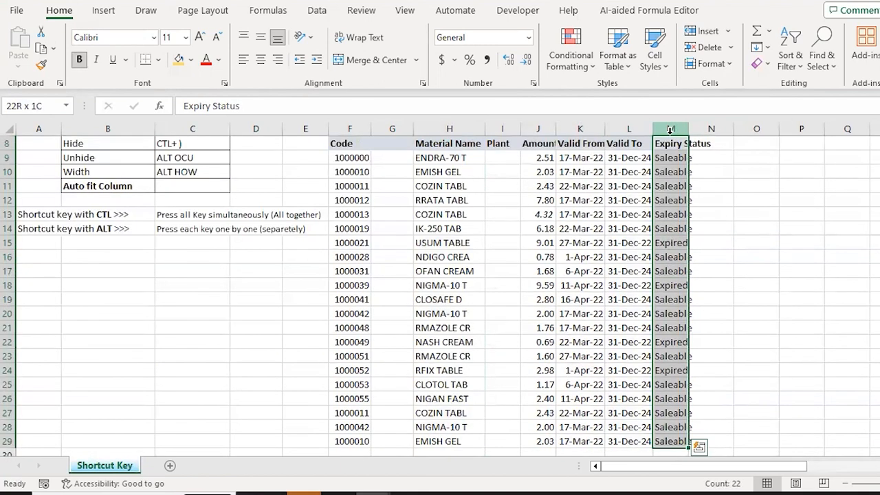
pyautogui.hotkey('alt', 'o')
pyautogui.press('c')
pyautogui.press('a')
# Look over the Expiry Status, Valid To and Valid From columns after resizing
pyautogui.press('Up')
pyautogui.press('Up')
pyautogui.press('Down')
pyautogui.press('Down')
pyautogui.press('Left')
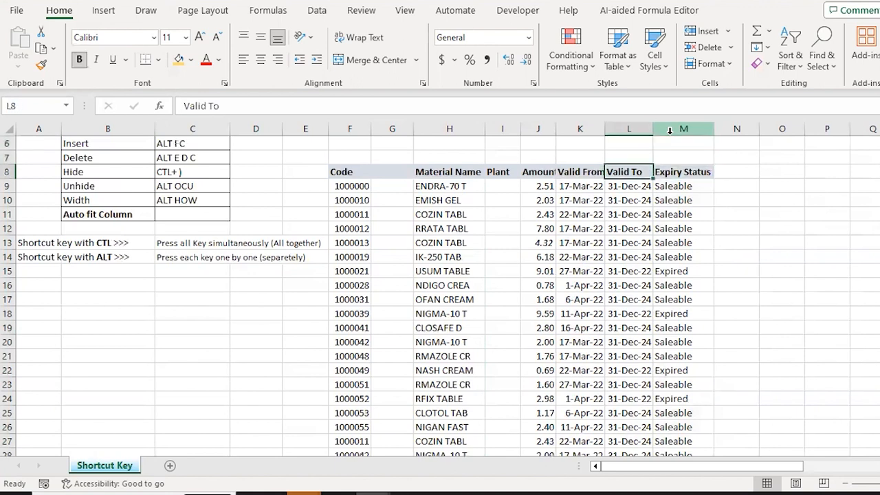
pyautogui.press('Left')
pyautogui.press('Down')
pyautogui.hotkey('ctrl', 'Up')
pyautogui.hotkey('ctrl', 'Up')
# Add a row under Auto fit Column with "REPEAT COMMAND" in B12 and "F4" in C12
pyautogui.hotkey('ctrl', 'Left')
pyautogui.press('Left')
pyautogui.press('Left')
pyautogui.press('Down')
pyautogui.press('Down')
pyautogui.press('Down')
pyautogui.press('Down')
pyautogui.press('Down')
pyautogui.press('Down')
pyautogui.press('Down')
pyautogui.press('Down')
pyautogui.press('Down')
pyautogui.press('Down')
pyautogui.press('Down')
pyautogui.press('Left')
pyautogui.press('Right')
pyautogui.press('Left')
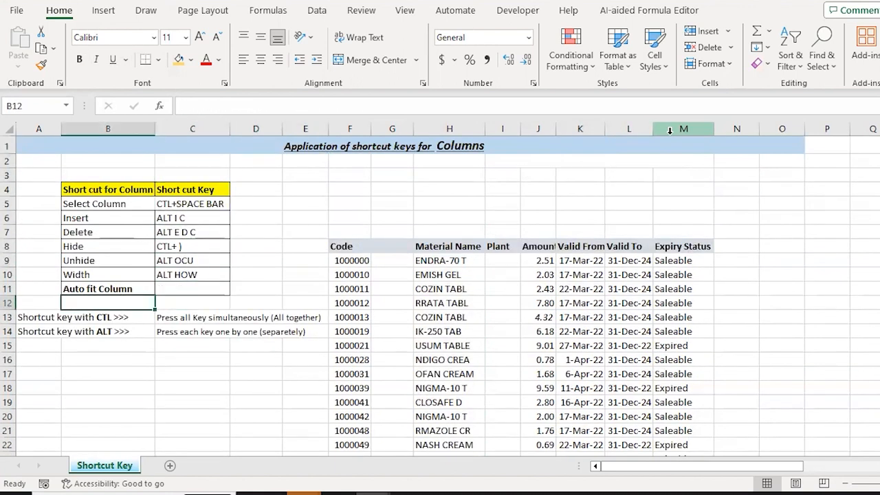
pyautogui.write('REPEAT COMMAND')
pyautogui.press('Tab')
pyautogui.write('F4')
pyautogui.press('Return')
# Make the Code values in F11:F15 bold
pyautogui.press('Up')
pyautogui.press('Up')
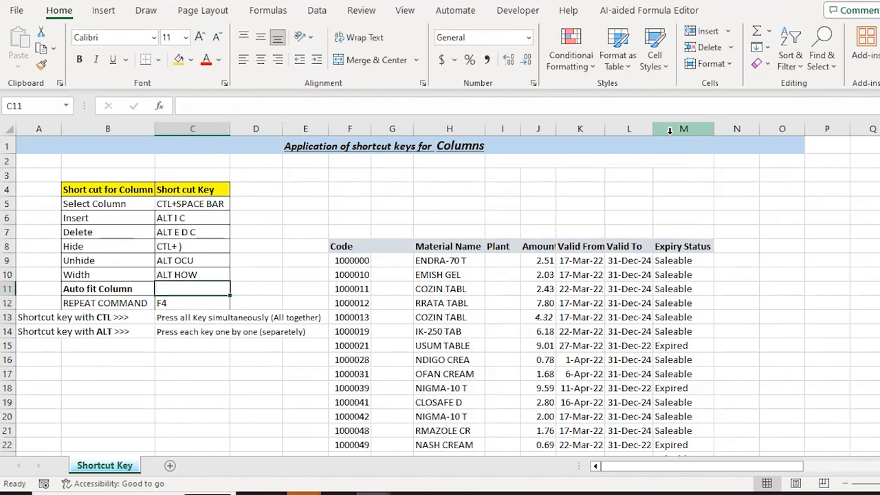
pyautogui.press('Right')
pyautogui.press('Right')
pyautogui.press('Right')
pyautogui.hotkey('shift', 'Down')
pyautogui.hotkey('shift', 'Down')
pyautogui.hotkey('shift', 'Down')
pyautogui.hotkey('shift', 'Down')
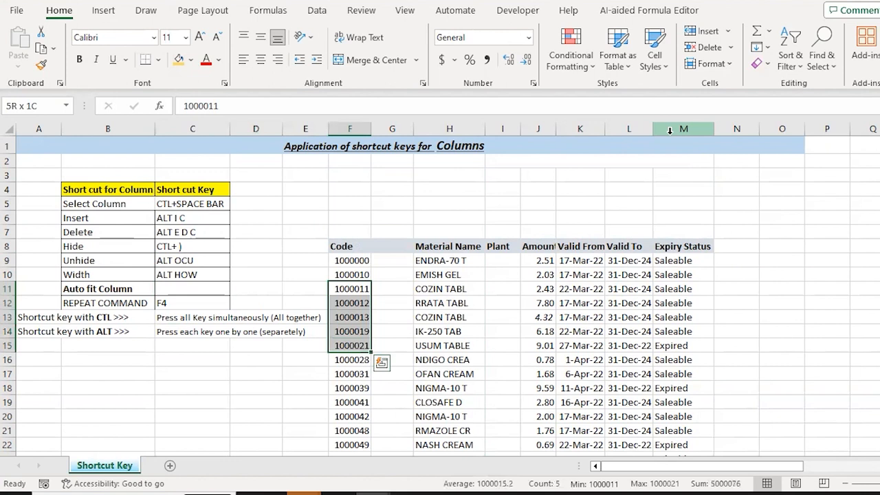
pyautogui.hotkey('ctrl', 'b')
# Apply the same bold formatting to the Code values in F21:F25
pyautogui.press('Down')
pyautogui.press('Down')
pyautogui.press('Down')
pyautogui.press('Down')
pyautogui.press('Down')
pyautogui.press('Down')
pyautogui.press('Down')
pyautogui.press('Down')
pyautogui.press('Down')
pyautogui.press('Down')
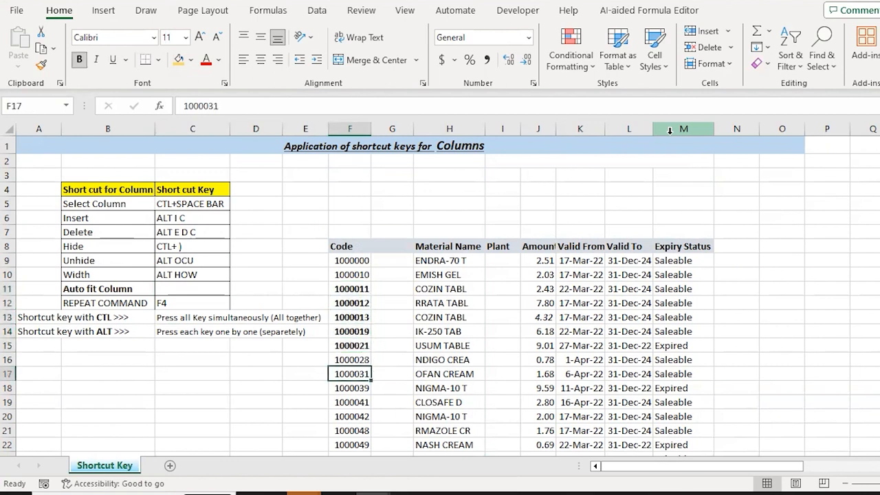
pyautogui.hotkey('shift', 'Down')
pyautogui.hotkey('shift', 'Down')
pyautogui.hotkey('shift', 'Down')
pyautogui.hotkey('shift', 'Down')
pyautogui.hotkey('ctrl', 'b')
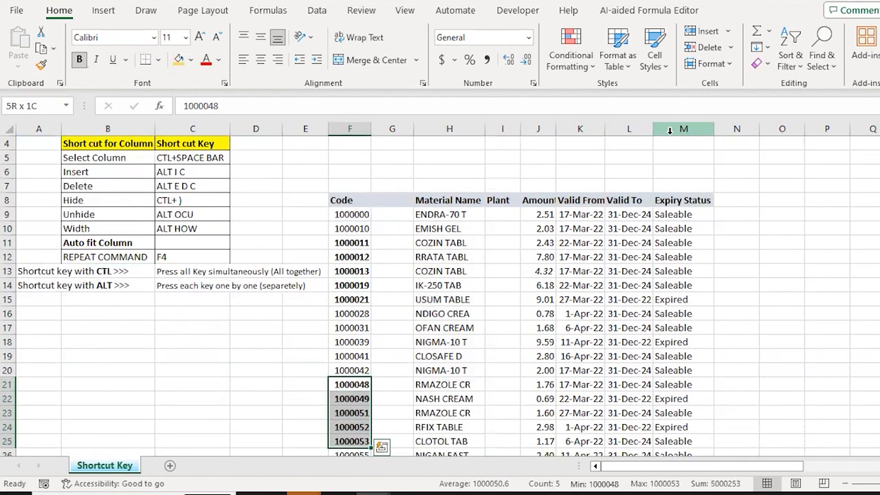
# Enter "ALT OCA" in C11 as the shortcut key for Auto fit Column
pyautogui.press('Up')
pyautogui.press('Up')
pyautogui.press('Up')
pyautogui.press('Up')
pyautogui.press('Up')
pyautogui.press('Up')
pyautogui.press('Up')
pyautogui.press('Up')
pyautogui.press('Up')
pyautogui.press('Up')
pyautogui.press('Up')
pyautogui.press('Up')
pyautogui.press('Up')
pyautogui.press('Up')
pyautogui.press('Up')
pyautogui.press('Up')
pyautogui.press('Up')
pyautogui.press('Up')
pyautogui.press('Up')
pyautogui.press('Up')
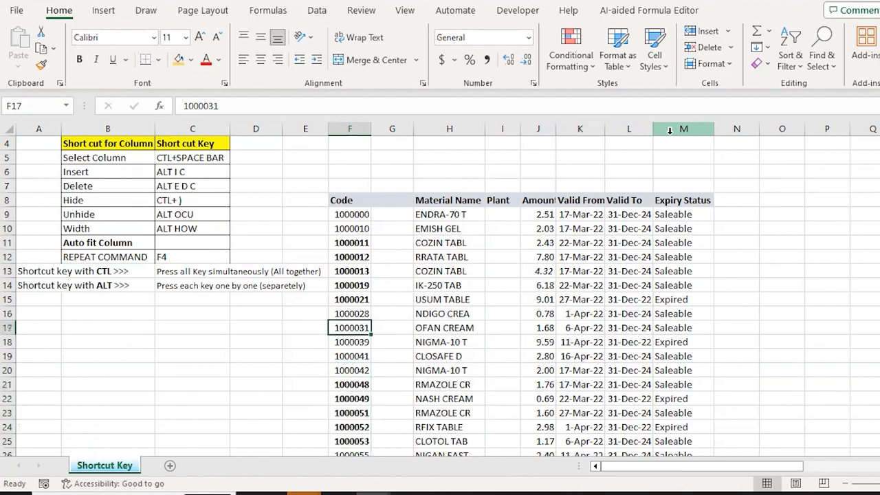
pyautogui.press('Left')
pyautogui.press('Left')
pyautogui.press('Down')
pyautogui.press('Down')
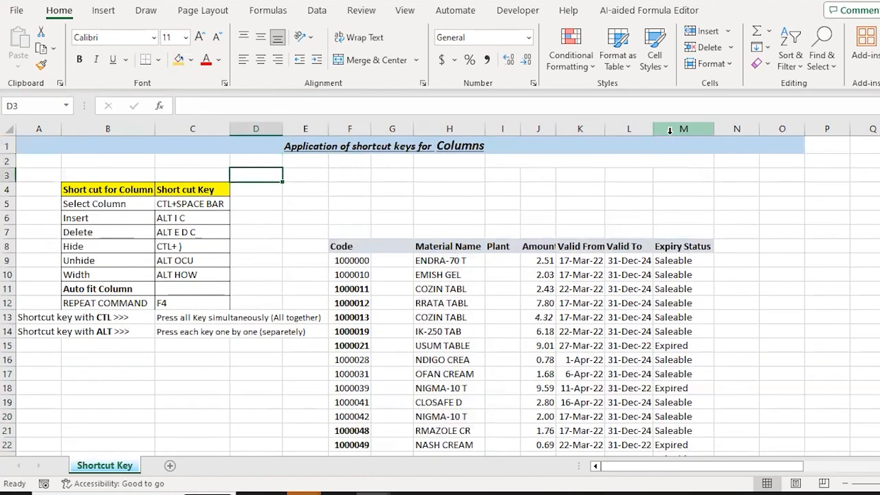
pyautogui.press('Down')
pyautogui.press('Down')
pyautogui.press('Down')
pyautogui.press('Down')
pyautogui.press('Down')
pyautogui.press('Down')
pyautogui.press('Down')
pyautogui.press('Down')
pyautogui.press('Left')
pyautogui.press('Left')
pyautogui.press('Left')
pyautogui.press('Right')
pyautogui.press('Right')
pyautogui.press('Left')
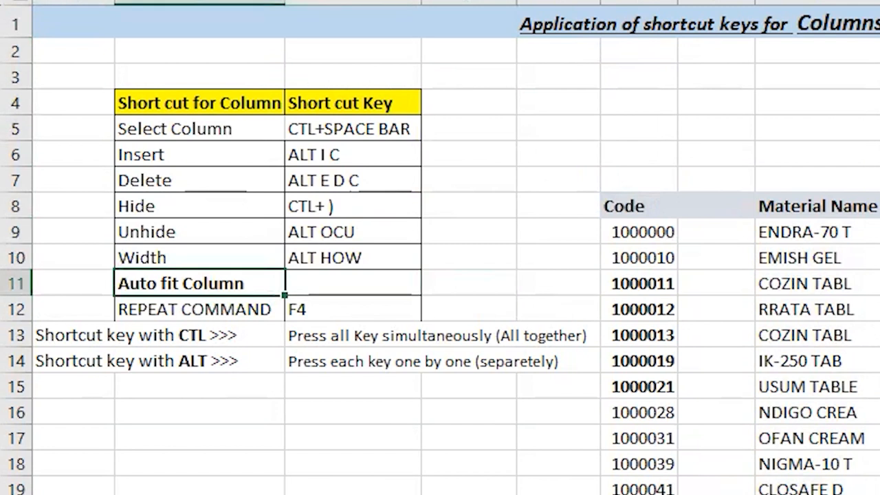
pyautogui.press('Right')
pyautogui.write('AL')
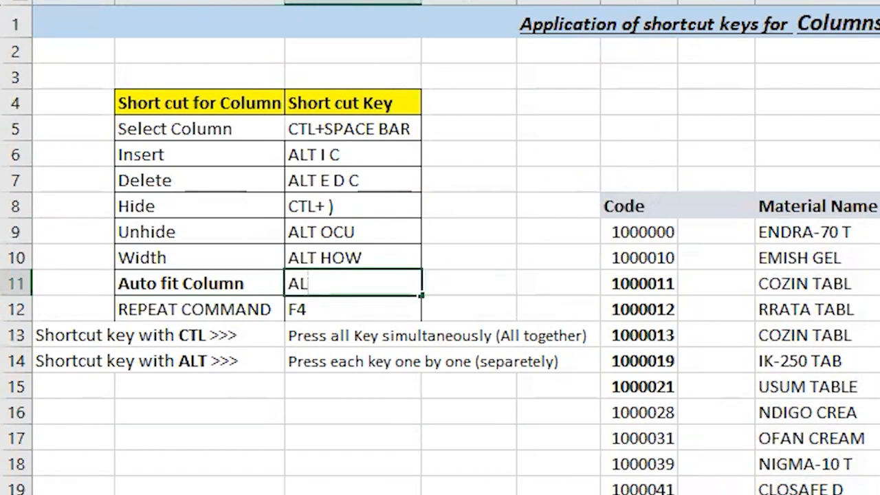
pyautogui.write('T OCA')
pyautogui.press('Return')
# Review the entries in the Short cut Key column, going down from its header
pyautogui.press('Down')
pyautogui.press('Down')
pyautogui.hotkey('ctrl', 'Up')
pyautogui.press('Down')
pyautogui.press('Down')
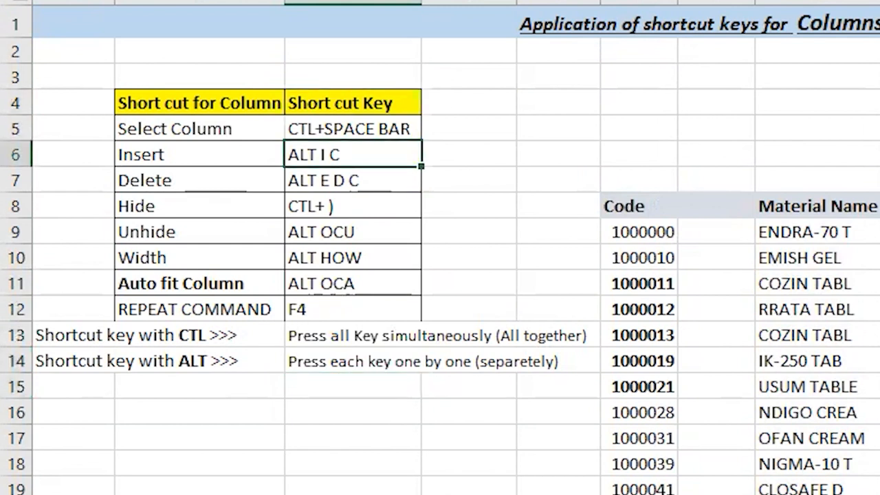